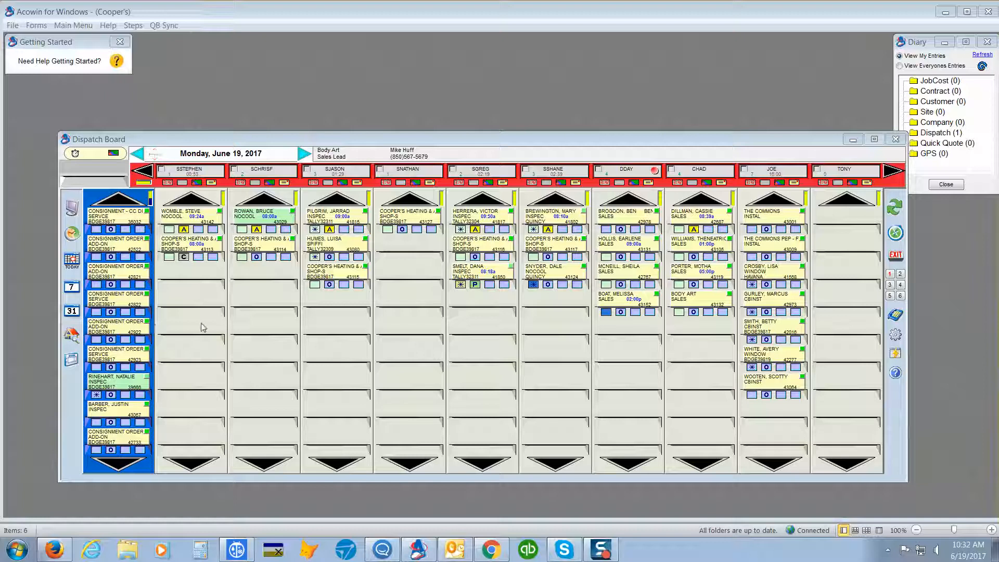
# - Open the site search from the dispatch board, ready to search by site address
pyautogui.click(71, 335)
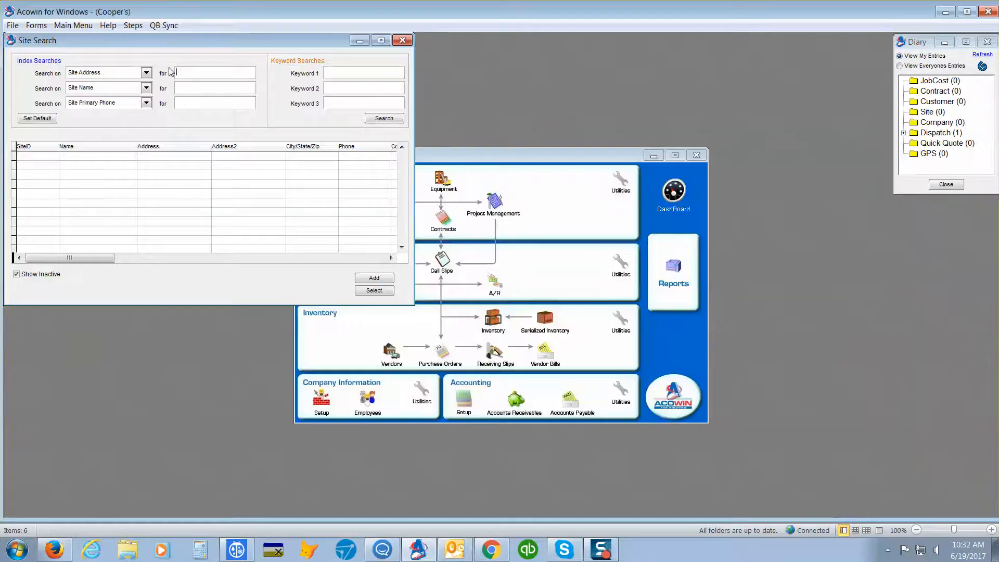
pyautogui.click(186, 72)
pyautogui.click(37, 25)
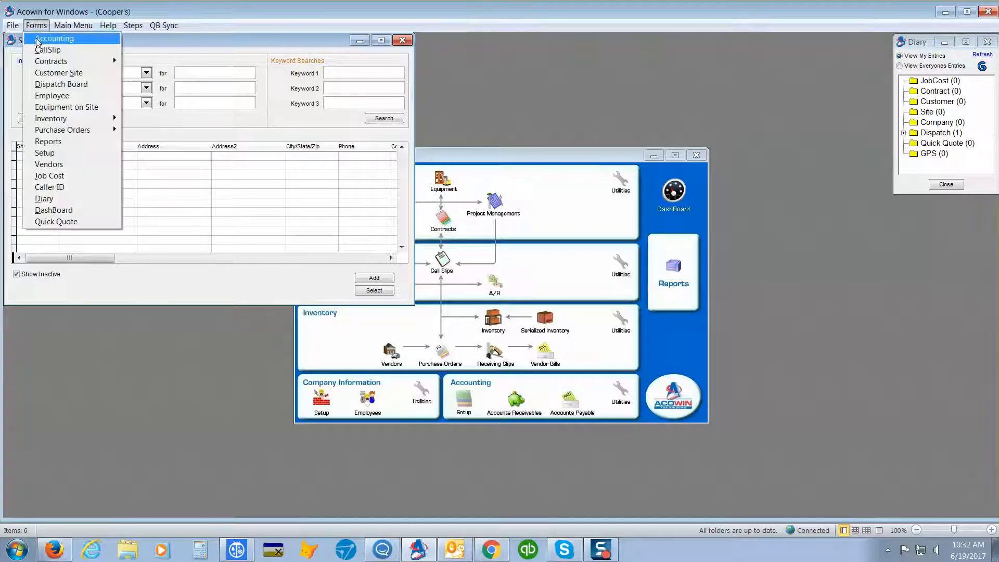
pyautogui.click(57, 72)
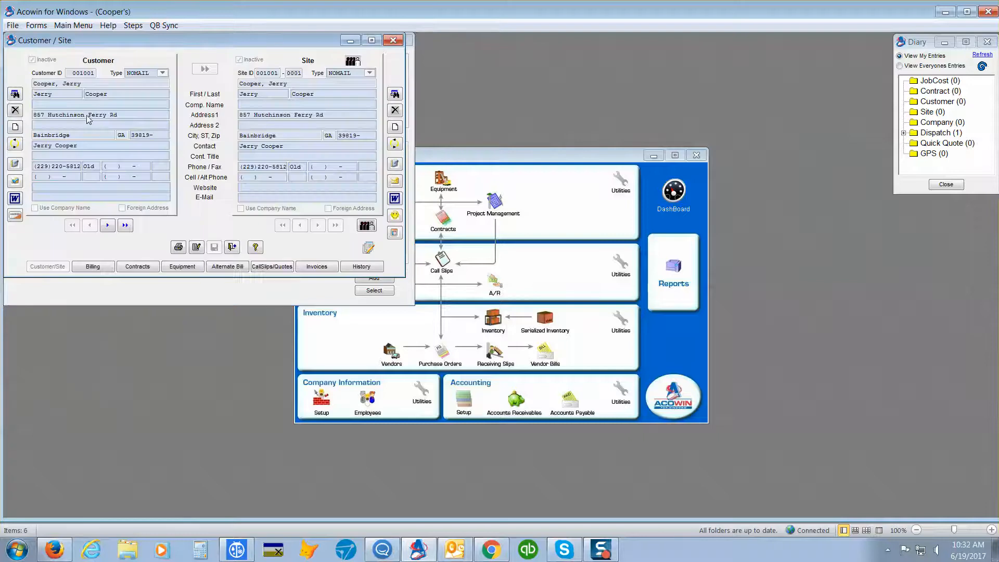
pyautogui.click(393, 40)
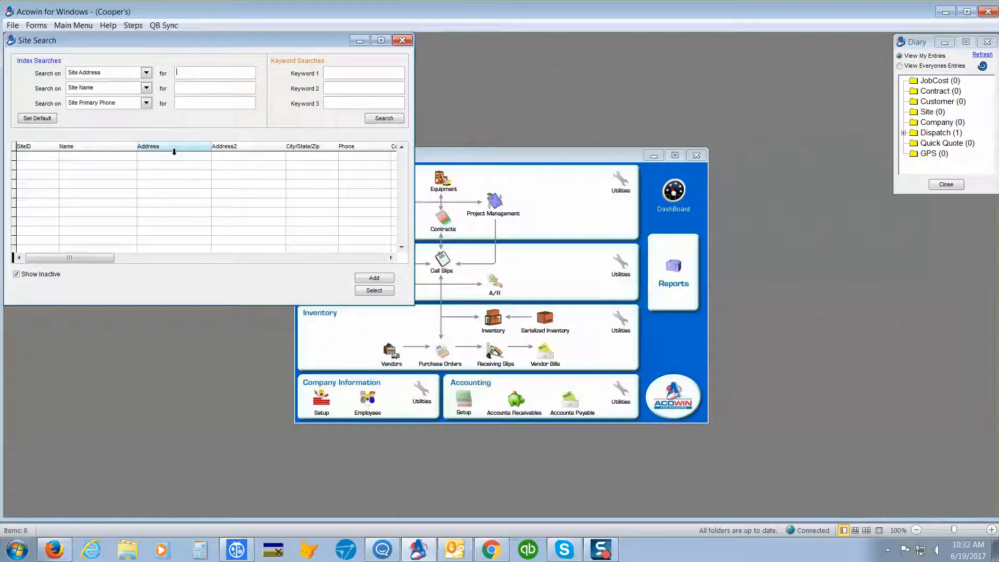
# - Search site addresses for the customer's street number and open the call slip of the matching Bainbridge site
pyautogui.click(203, 73)
pyautogui.write('2887')
pyautogui.press('Return')
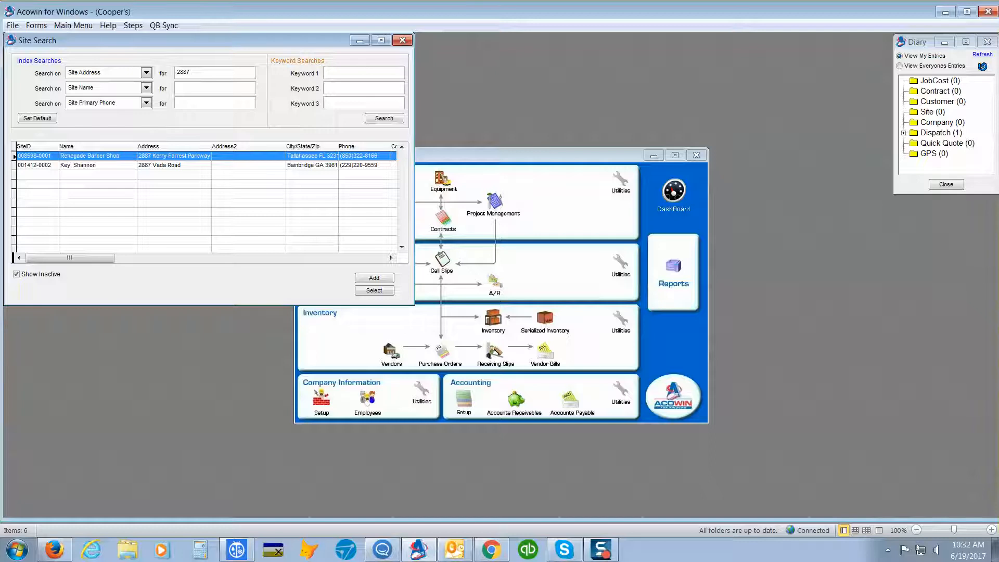
pyautogui.doubleClick(215, 165)
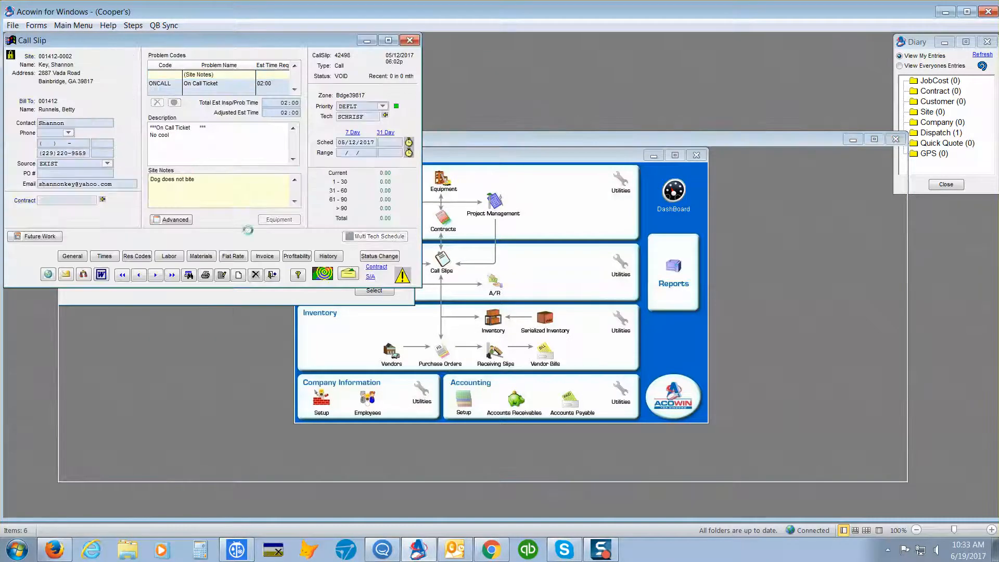
# - Create a new call slip for this site and add the problem code MLEAD
pyautogui.click(239, 275)
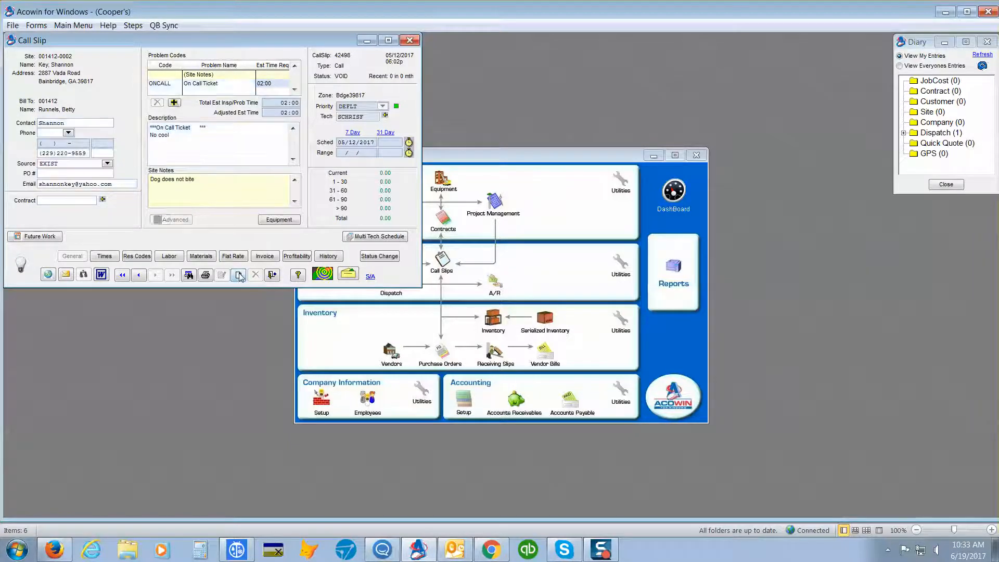
pyautogui.click(175, 103)
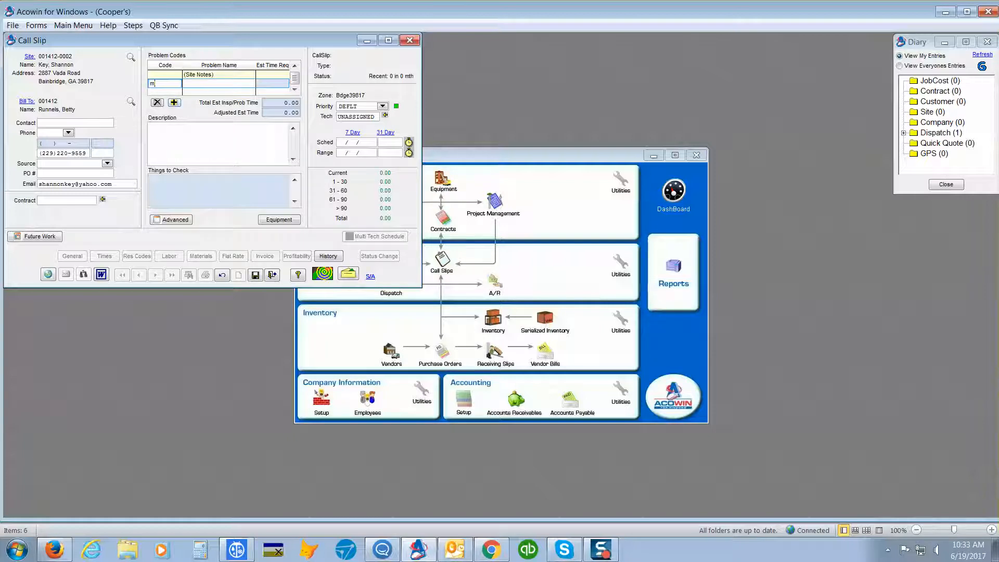
pyautogui.write('MLEAD')
pyautogui.press('Tab')
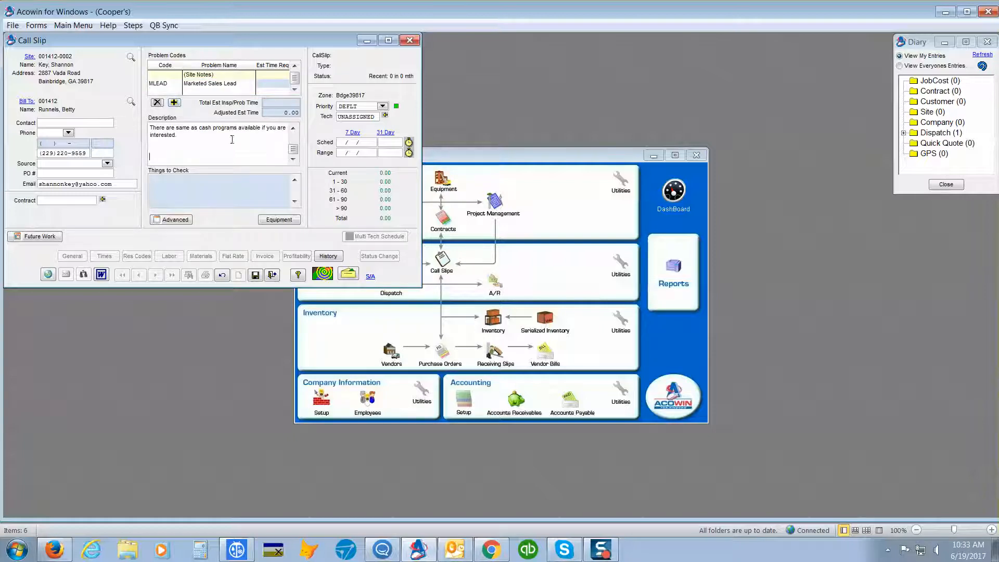
# - Enter the representative's initials on the CSR line at the start of the description
pyautogui.scroll(6, 232, 139)
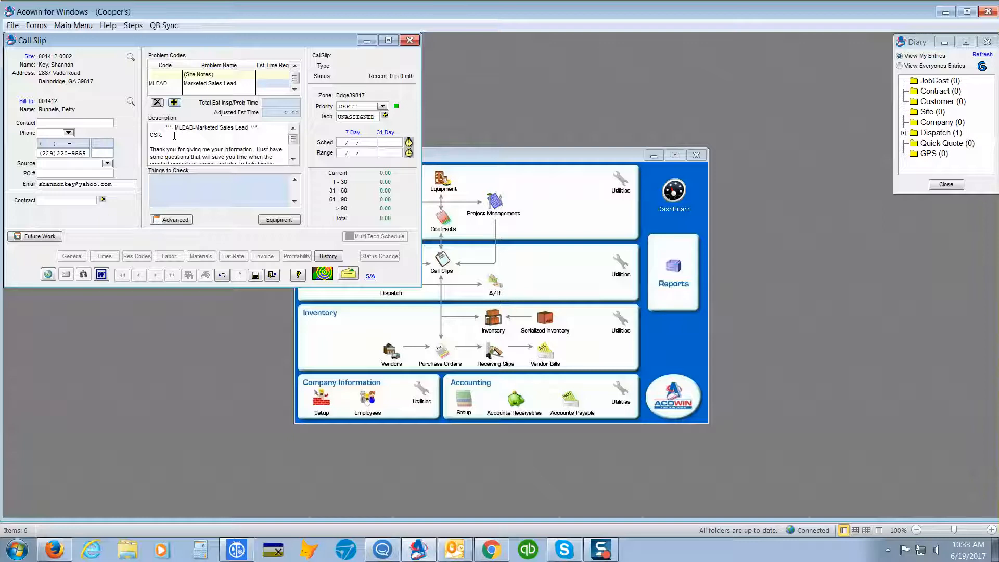
pyautogui.write(': smi')
# - Answer "yes" in the description to question 1 about the system being down and question 2 about a regular AC company
pyautogui.scroll(-1, 197, 138)
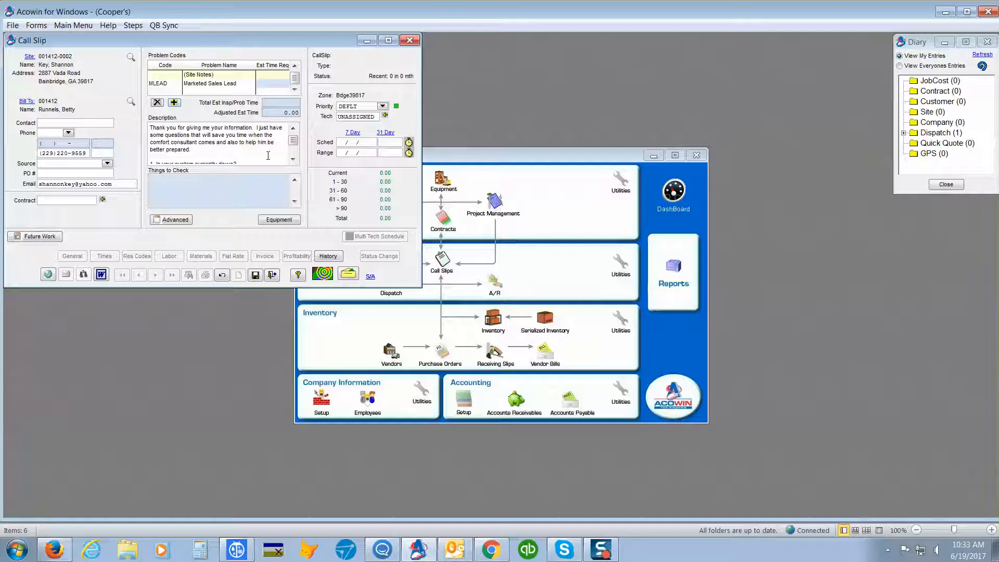
pyautogui.click(293, 159)
pyautogui.doubleClick(293, 159)
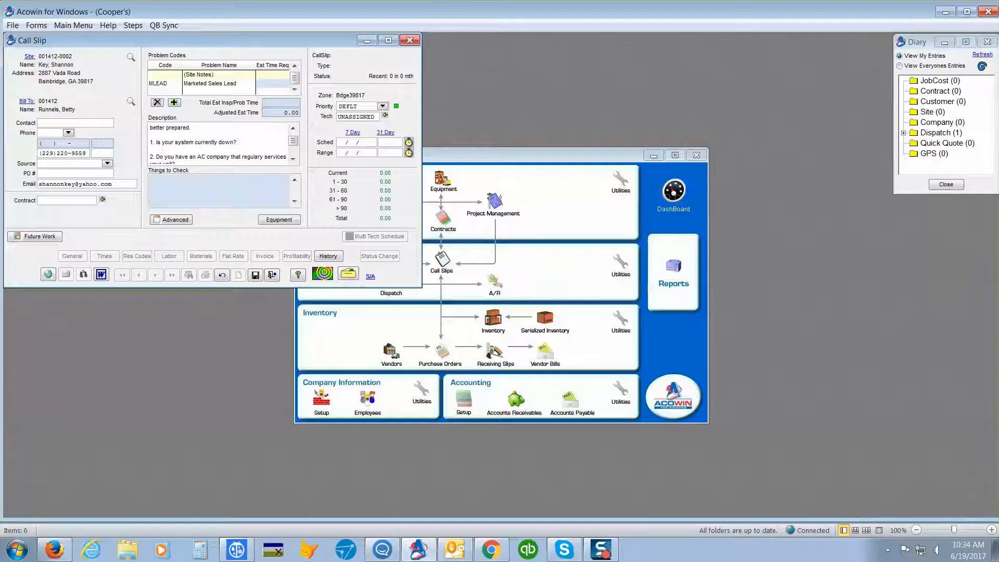
pyautogui.write('yes')
pyautogui.click(293, 158)
pyautogui.click(294, 159)
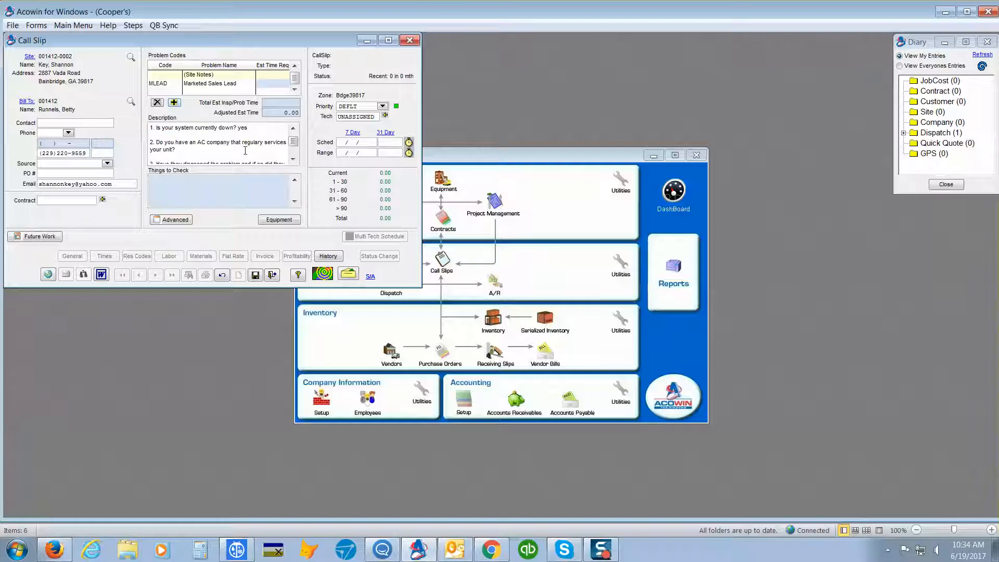
pyautogui.click(224, 152)
pyautogui.press('BackSpace')
pyautogui.press('BackSpace')
pyautogui.write('yes')
# - Answer question 3 about the diagnosed problem with "bad compressor needs replacement"
pyautogui.click(293, 160)
pyautogui.click(293, 160)
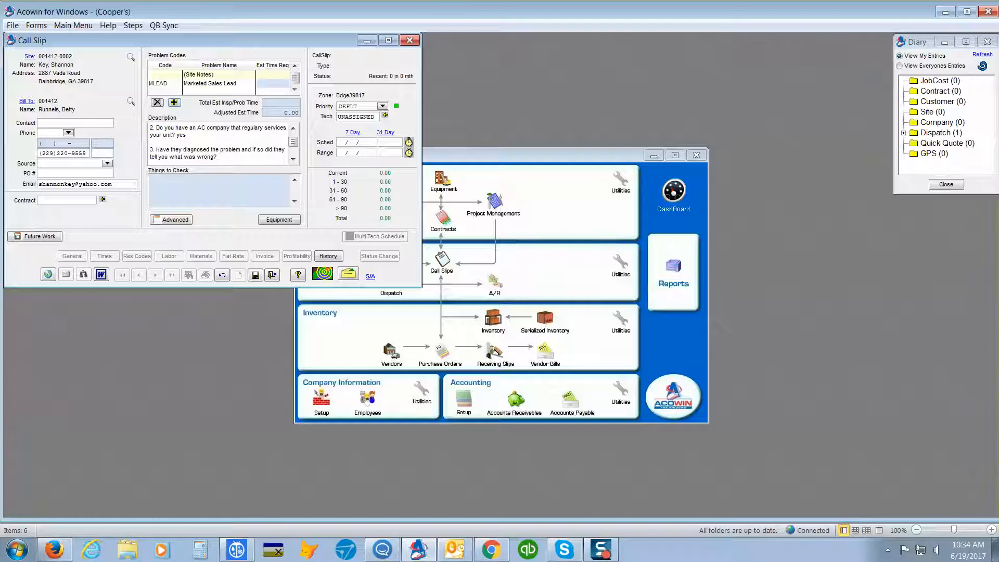
pyautogui.write('bad compressor needs replacemen')
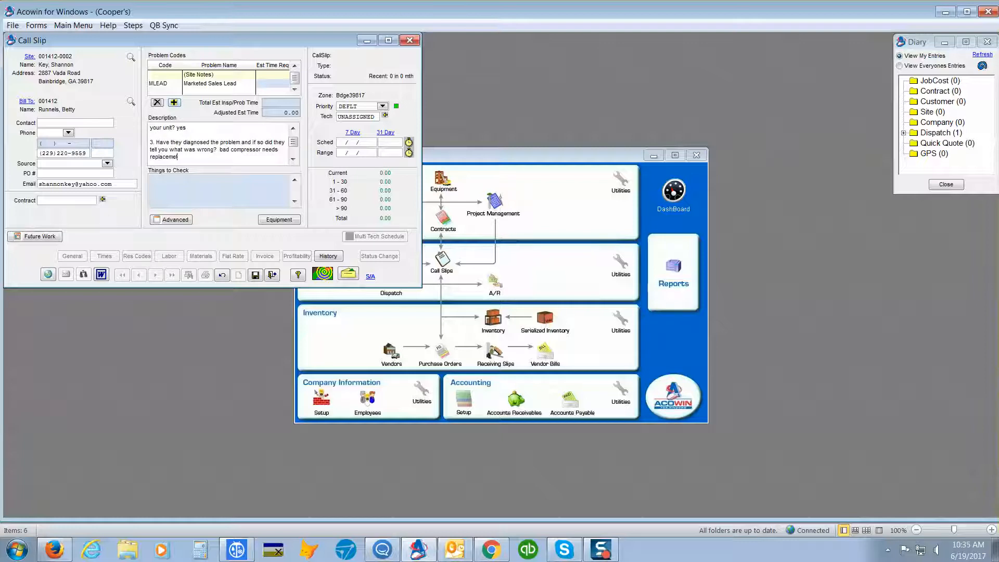
pyautogui.write('t')
# - Answer question 4 about the replacement quote with "yes too high"
pyautogui.click(292, 160)
pyautogui.click(292, 160)
pyautogui.click(293, 160)
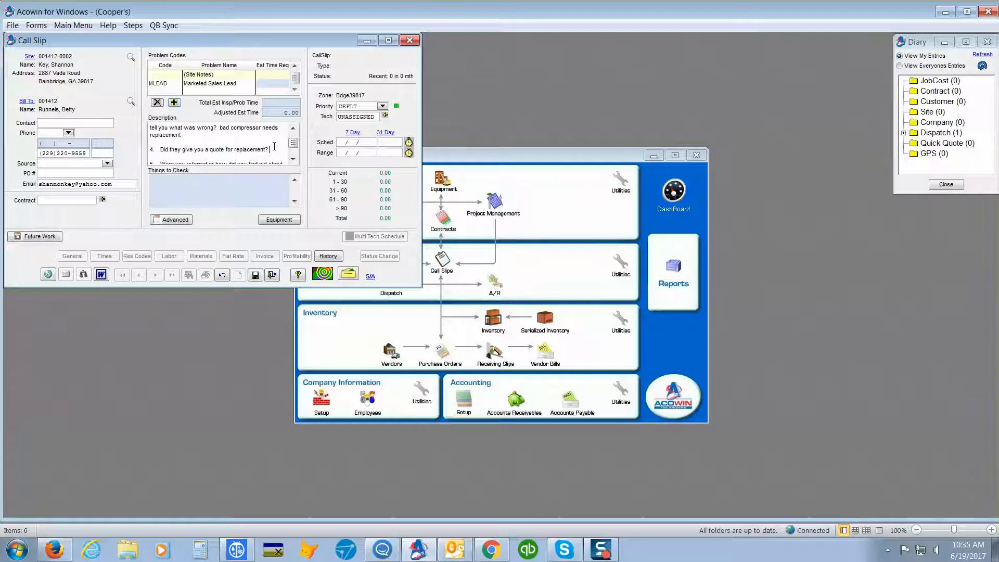
pyautogui.write('yes too high')
# - Set the call slip's source to INTERNET to record how the customer found the company for question 5
pyautogui.click(295, 158)
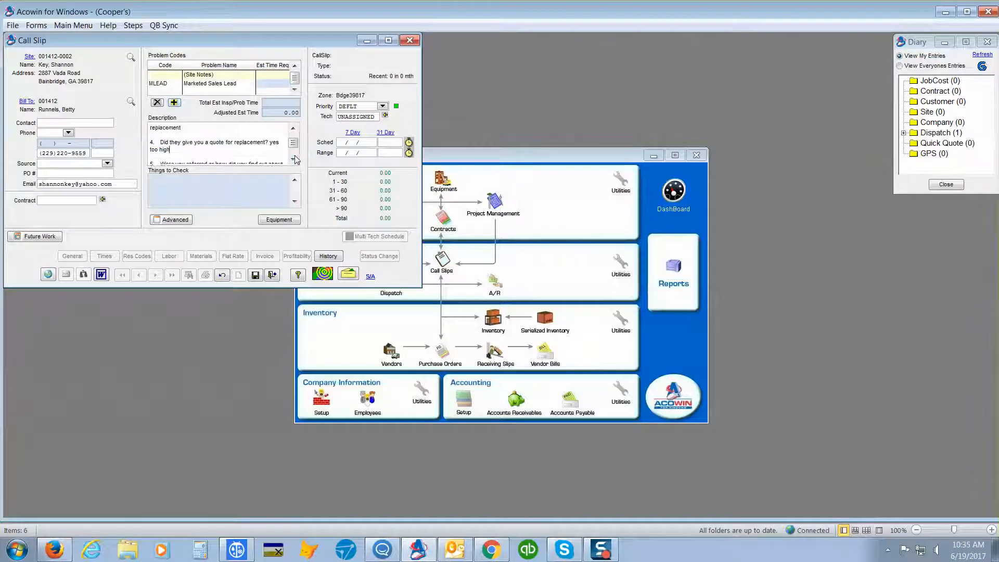
pyautogui.click(294, 158)
pyautogui.click(295, 158)
pyautogui.click(294, 158)
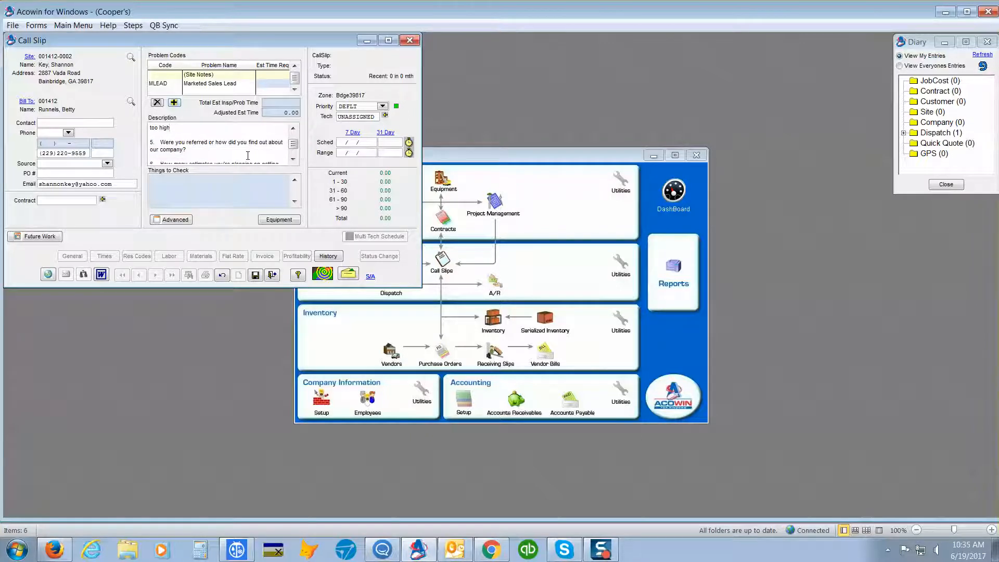
pyautogui.click(107, 164)
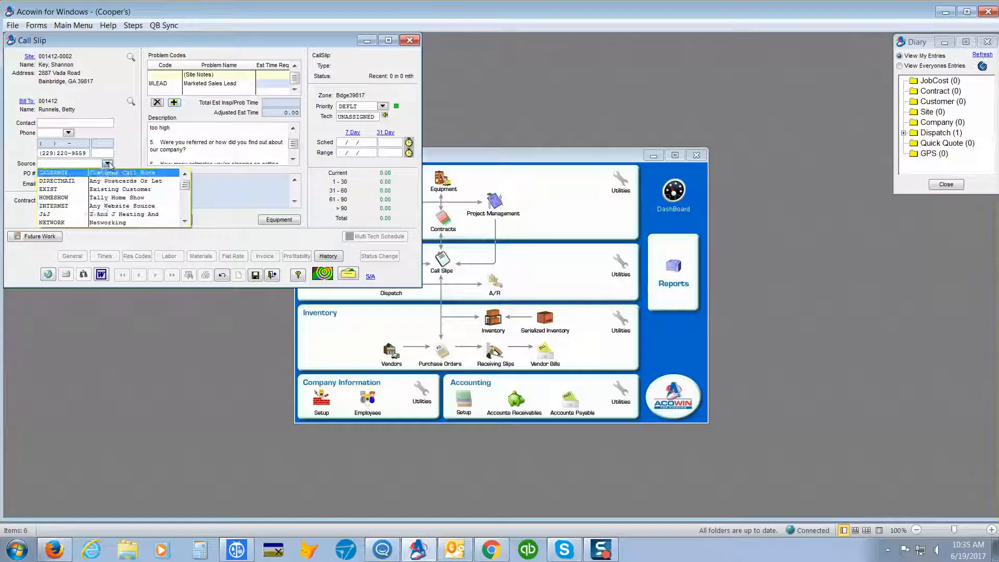
pyautogui.click(91, 205)
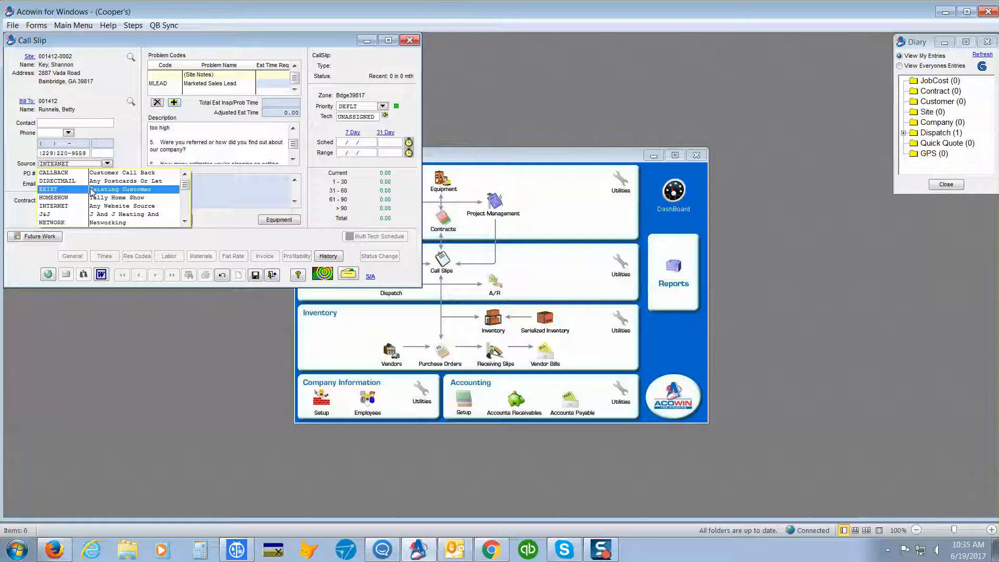
pyautogui.click(95, 206)
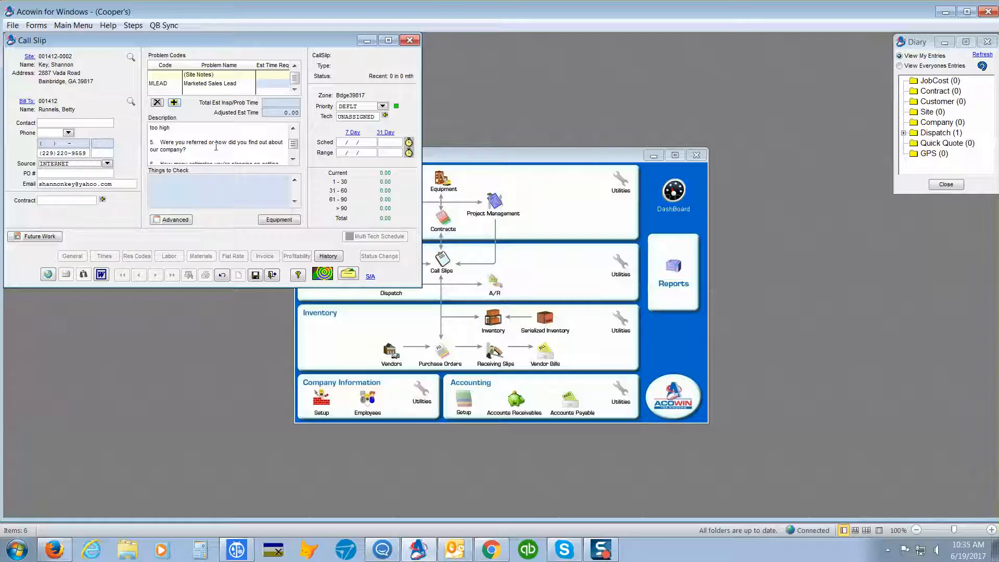
# - Answer question 6 about the number of estimates with "one" and question 7 about installation timing with "asap"
pyautogui.click(216, 147)
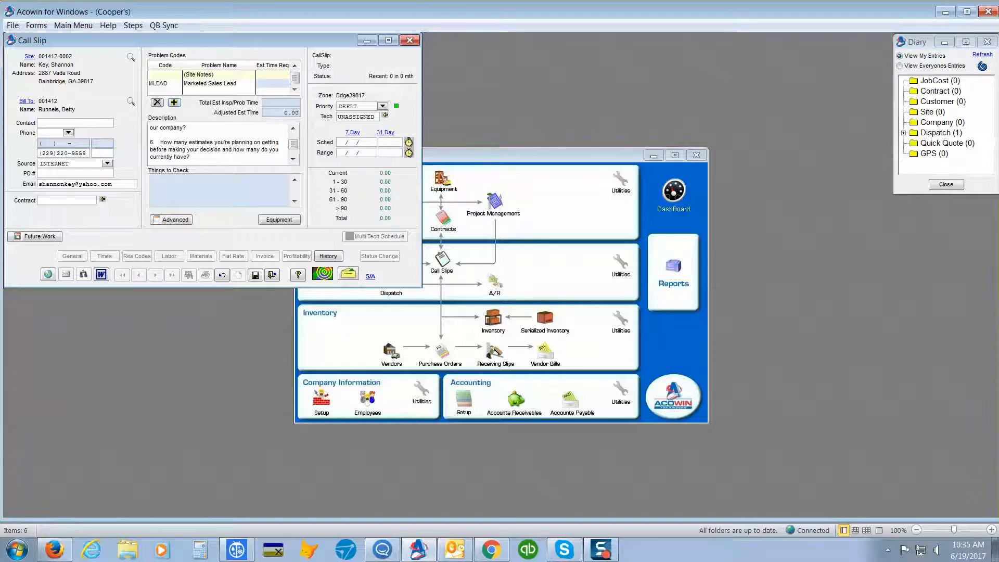
pyautogui.write('one')
pyautogui.click(292, 160)
pyautogui.click(292, 160)
pyautogui.click(291, 160)
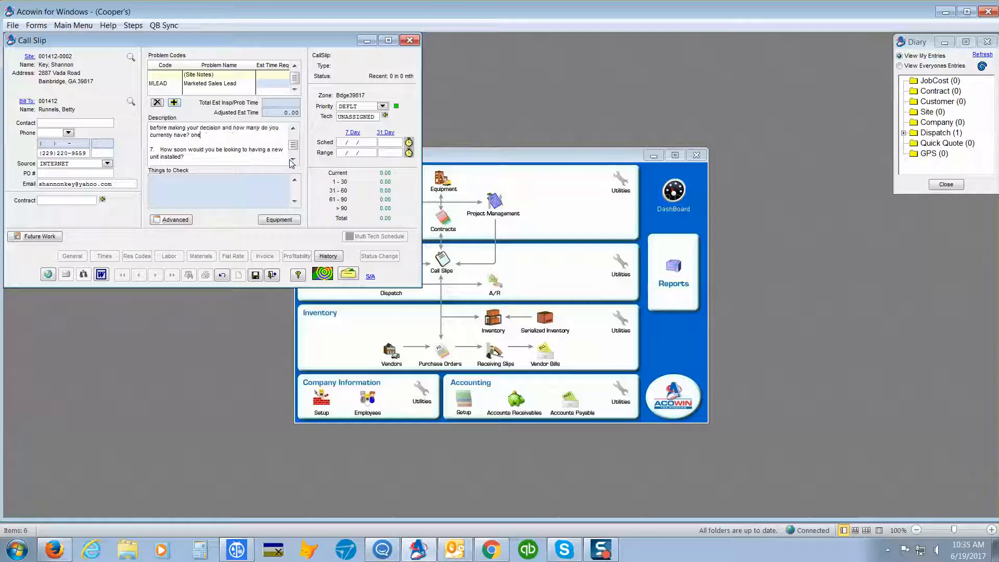
pyautogui.click(291, 160)
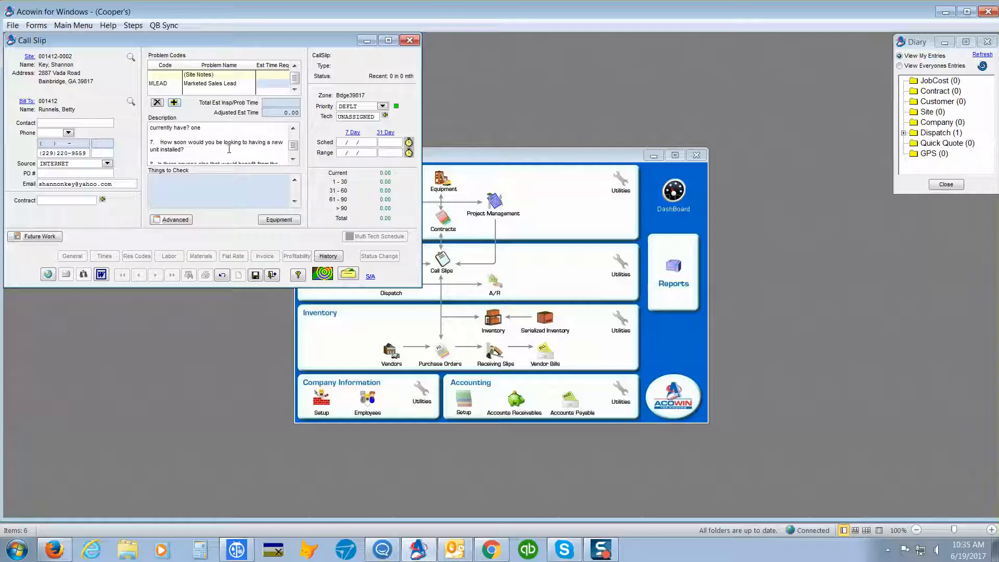
pyautogui.click(182, 151)
pyautogui.write('asap')
# - Review the remaining description questions on appointment time and financing, plus the answers already entered from the CSR line down
pyautogui.click(293, 160)
pyautogui.click(293, 159)
pyautogui.click(293, 159)
pyautogui.click(294, 160)
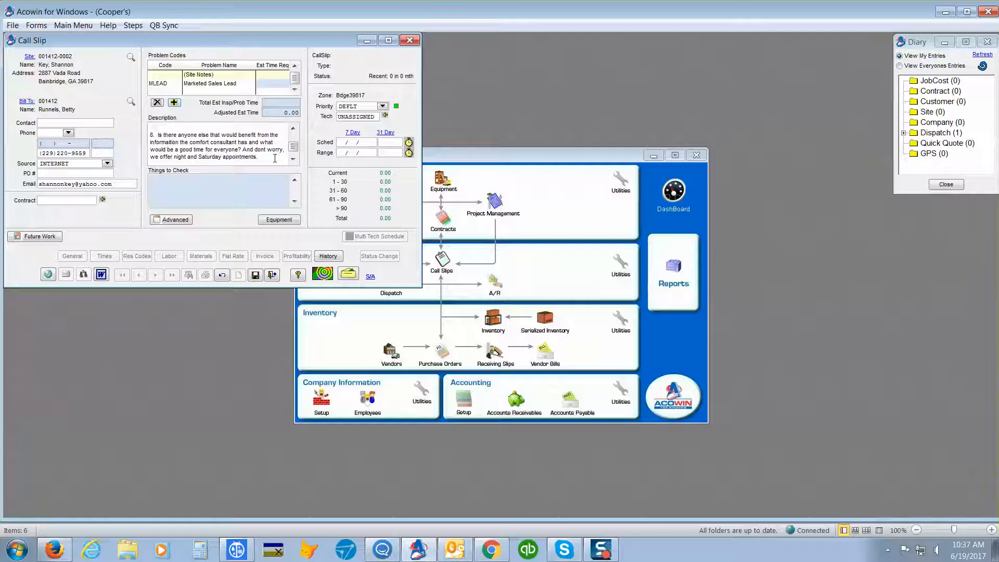
pyautogui.click(294, 160)
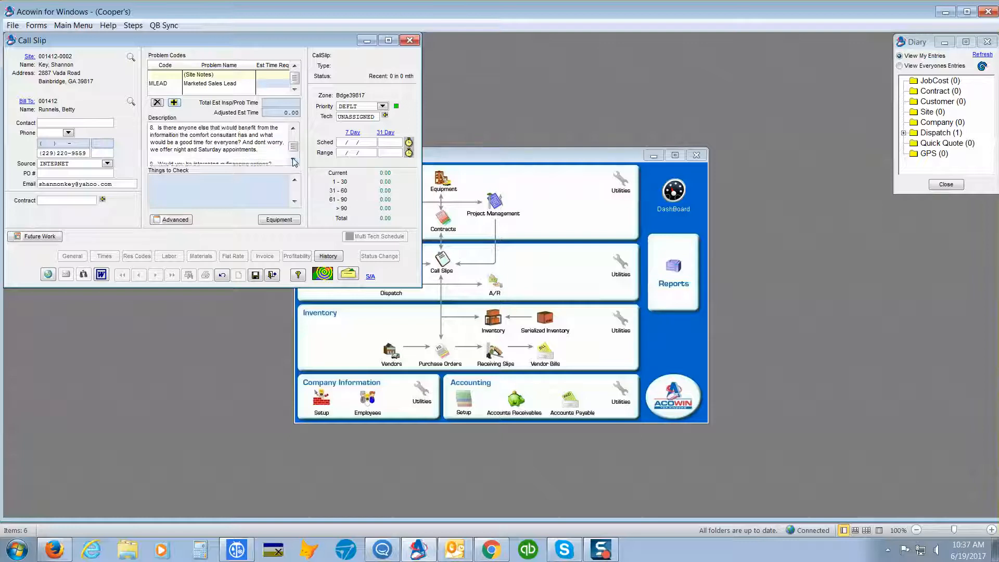
pyautogui.click(294, 160)
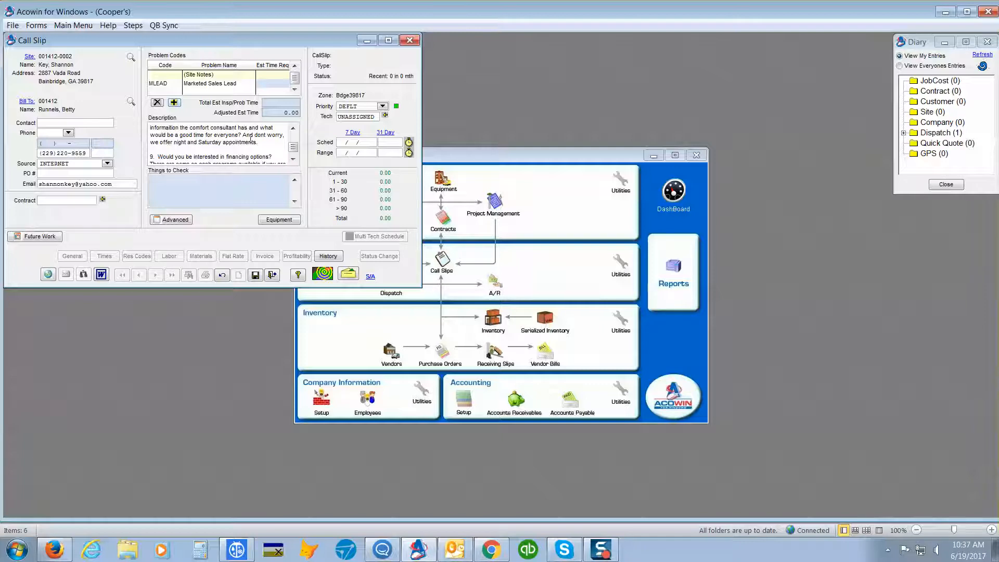
pyautogui.click(294, 160)
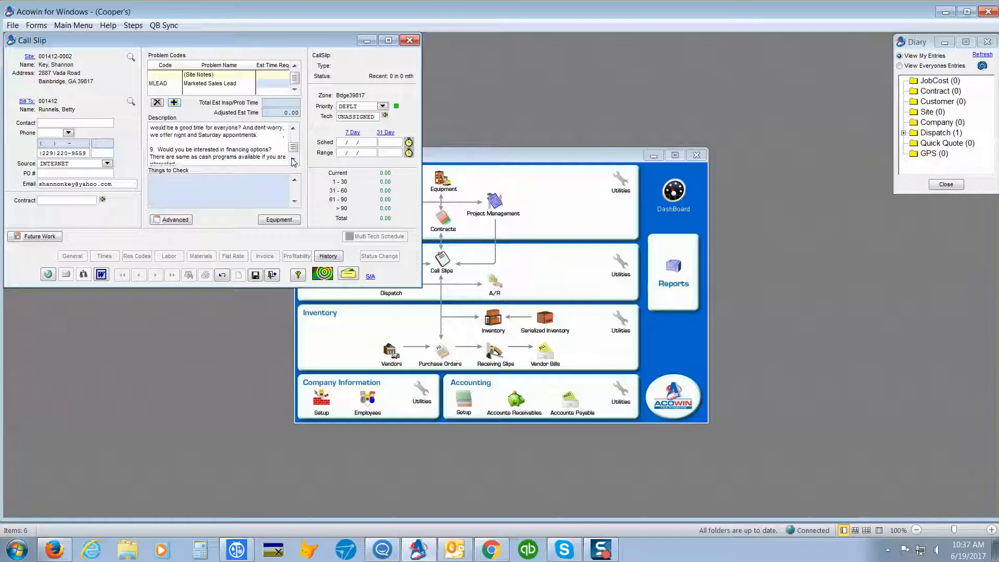
pyautogui.click(294, 160)
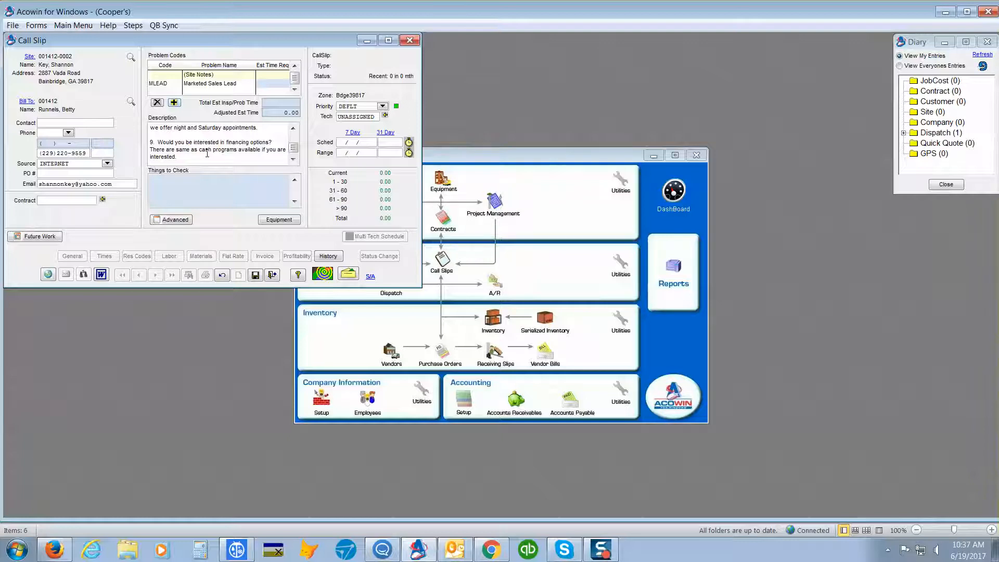
pyautogui.click(293, 160)
pyautogui.click(293, 160)
pyautogui.click(293, 159)
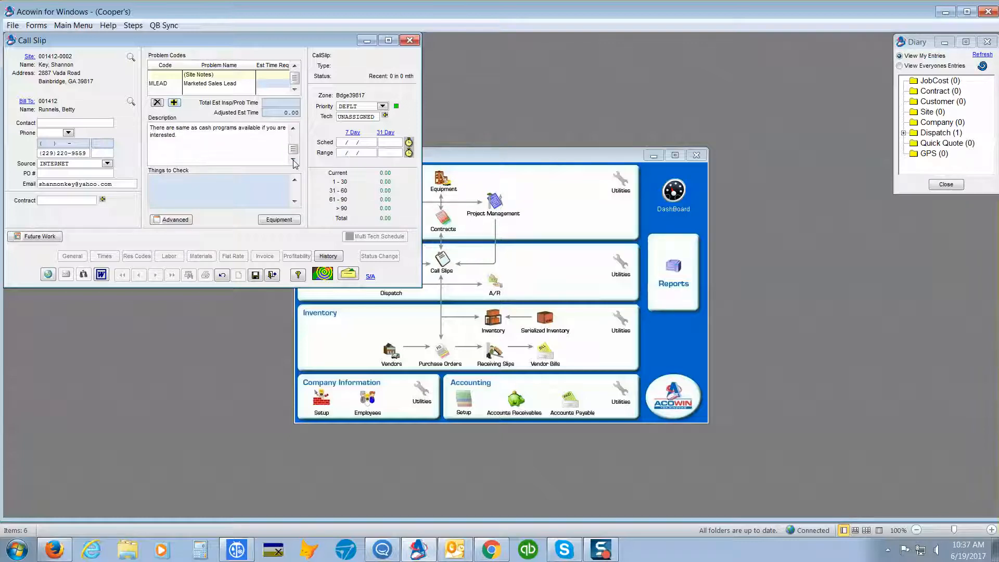
pyautogui.scroll(-4, 264, 153)
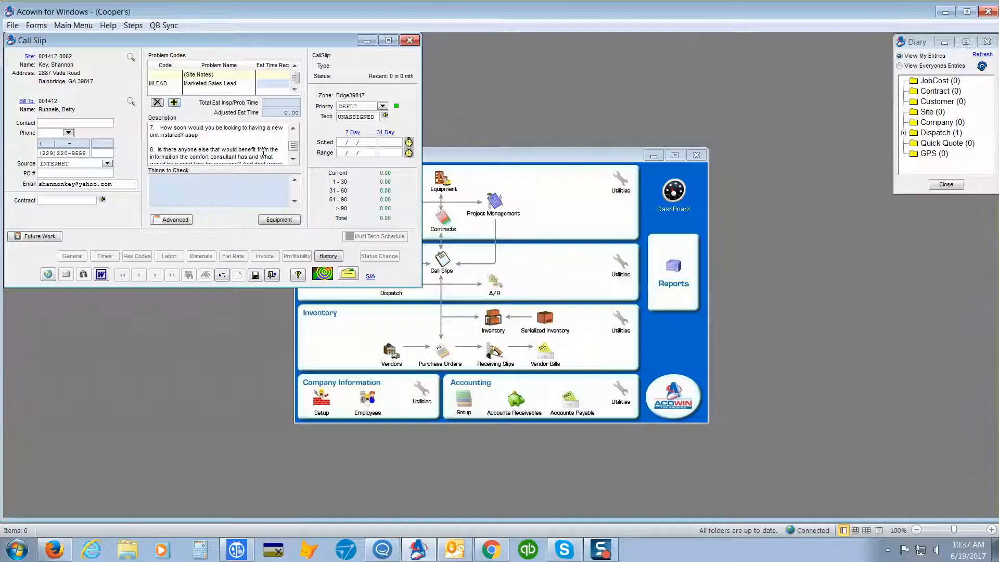
pyautogui.scroll(7, 263, 153)
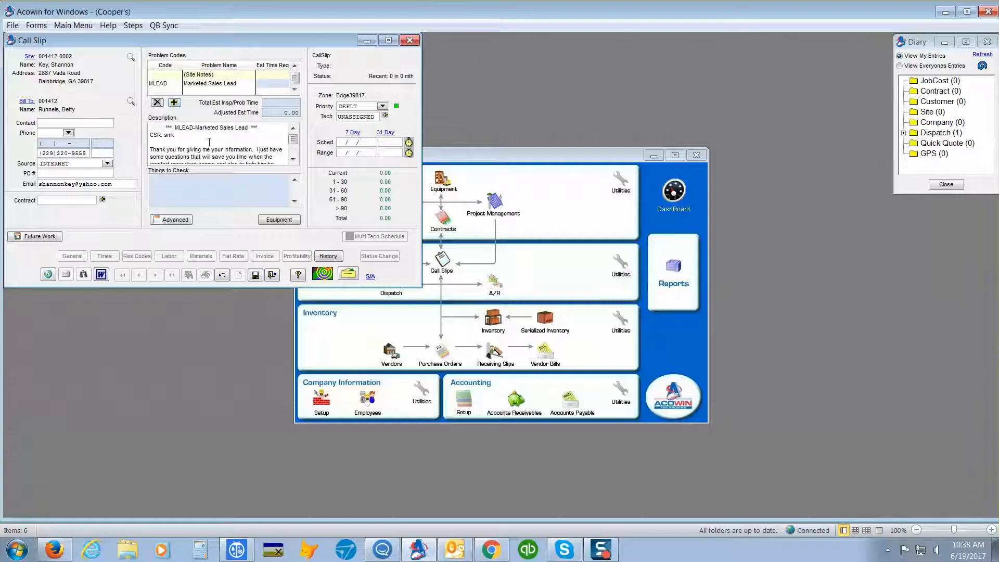
pyautogui.scroll(-1, 209, 142)
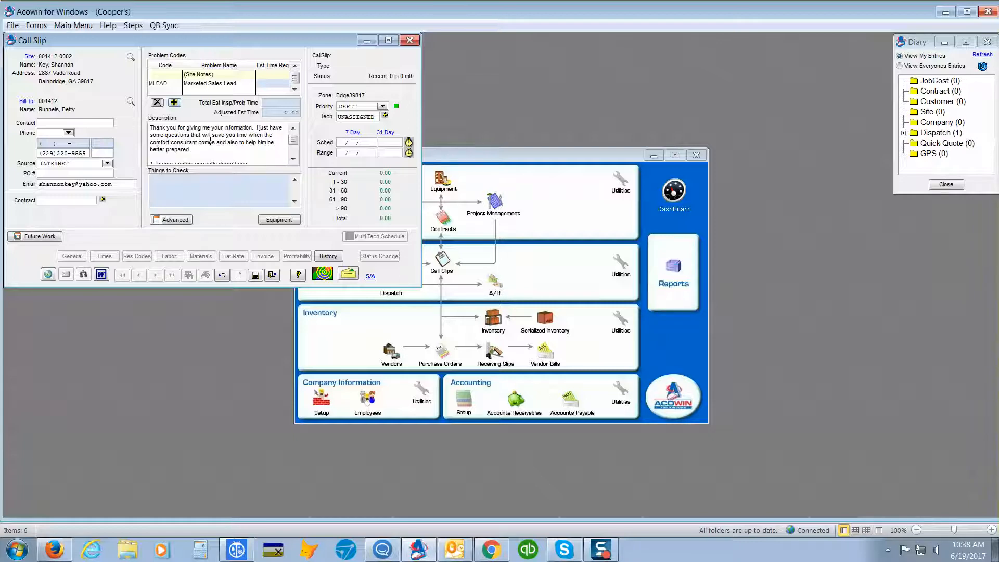
# - Assign the marketed sales lead call slip to the technician found by filtering the tech list for "dd"
pyautogui.click(385, 115)
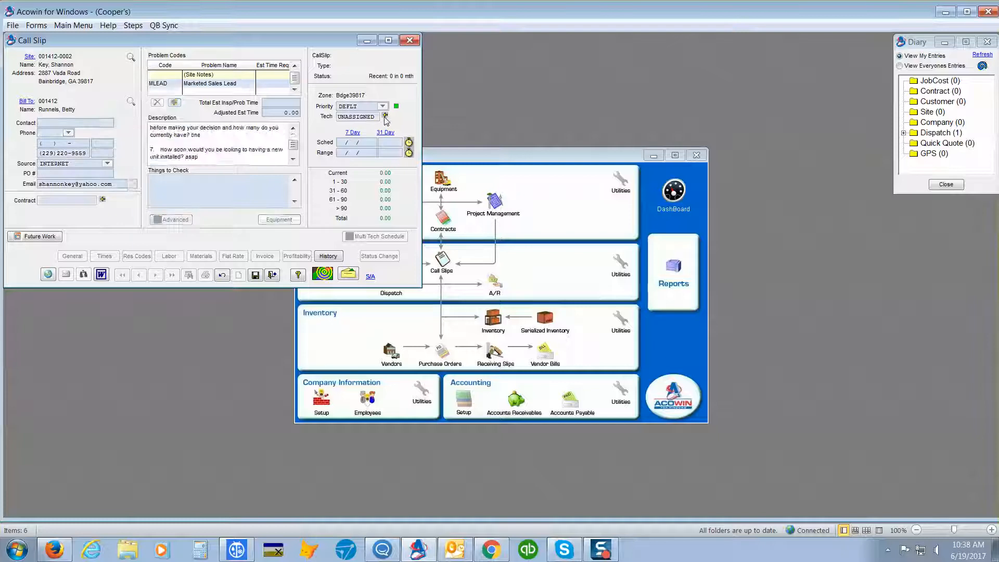
pyautogui.click(256, 117)
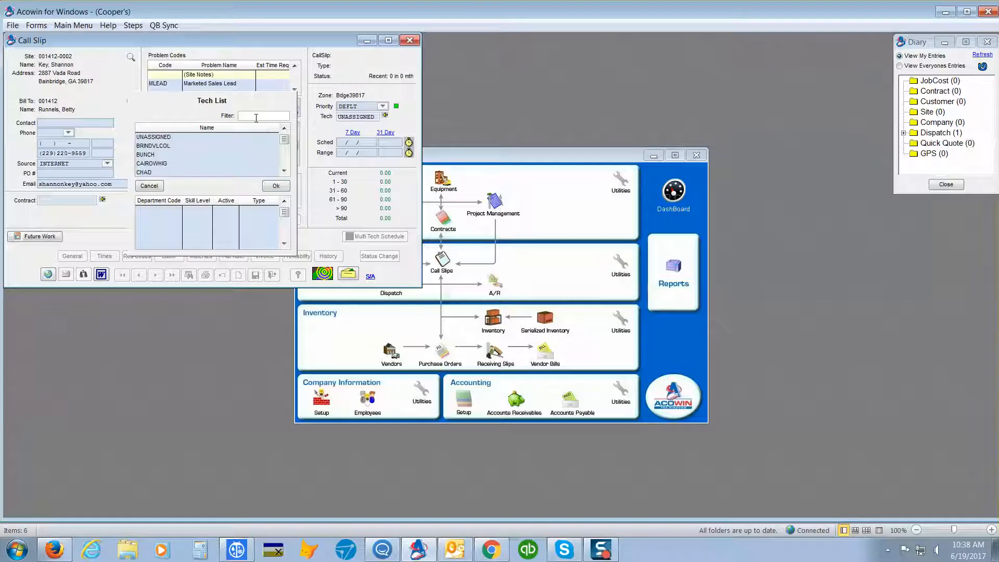
pyautogui.write('sd')
pyautogui.press('BackSpace')
pyautogui.press('BackSpace')
pyautogui.write('dd')
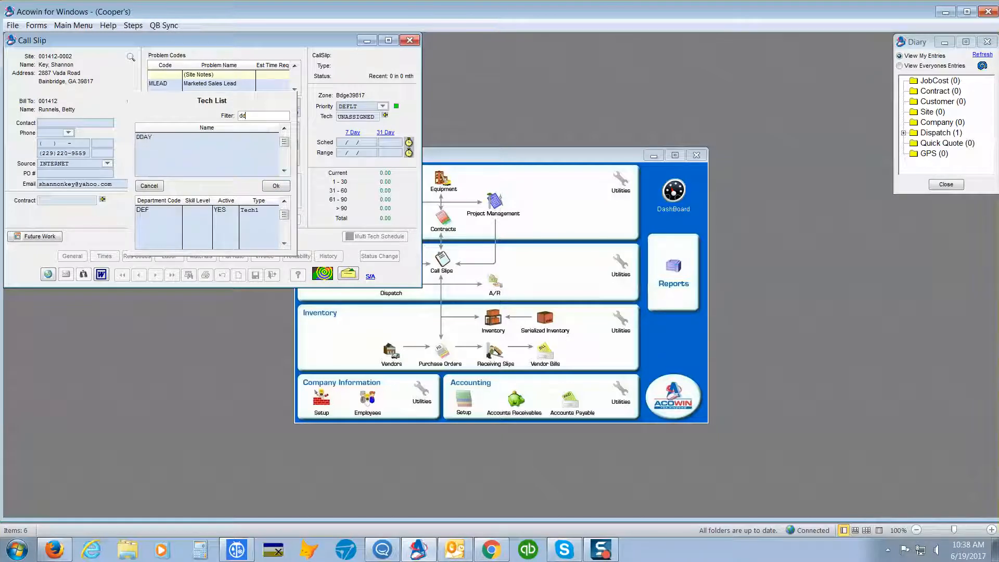
pyautogui.press('Return')
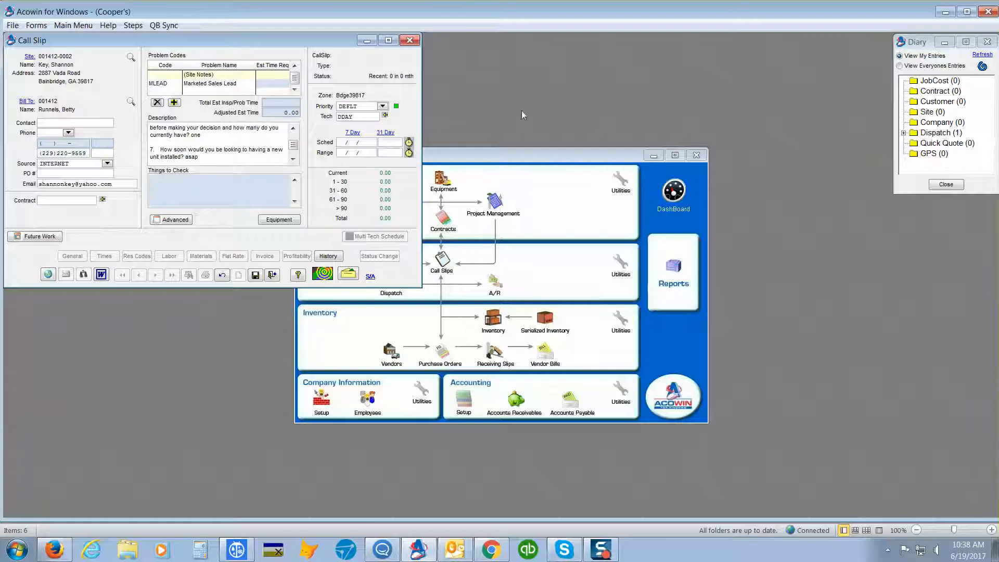
# - Schedule the marketed sales lead call slip for 06/20/2017 at 10:00a using the monthly schedule
pyautogui.click(385, 133)
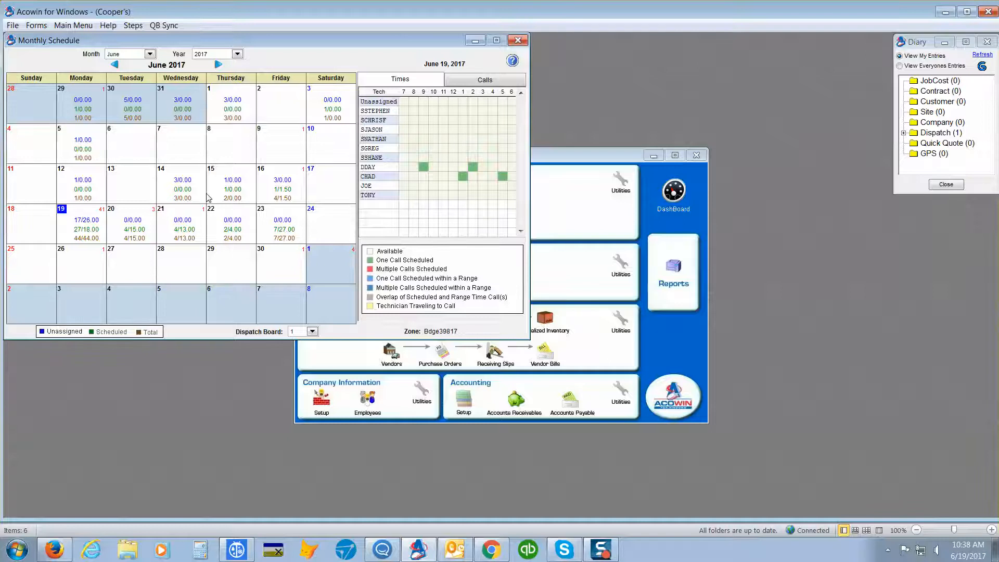
pyautogui.doubleClick(130, 218)
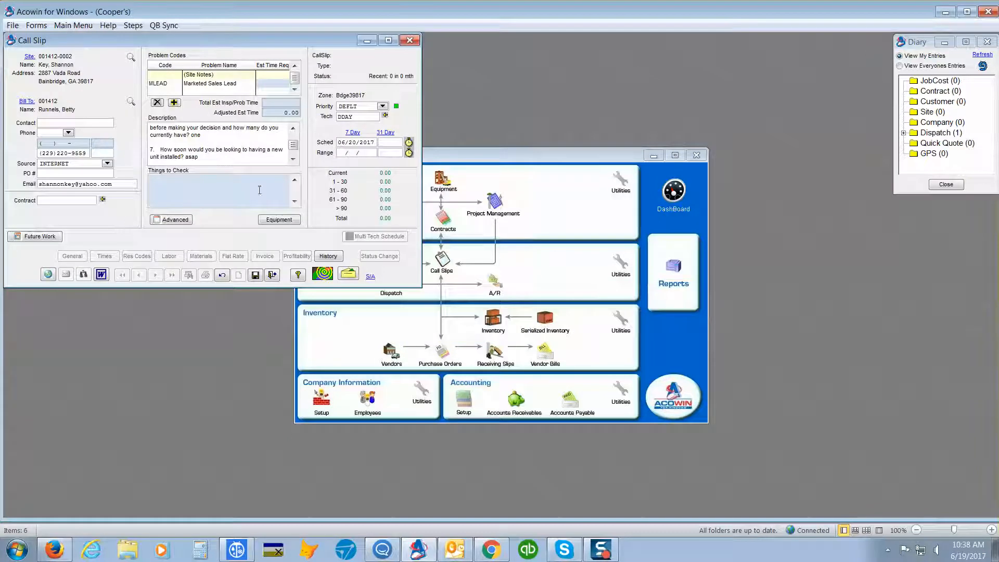
pyautogui.click(388, 141)
pyautogui.write('10.00')
# - Try the site phone and switch to the customer's home phone (CPhone) as the slip's phone, and discard the unsaved slip
pyautogui.click(68, 133)
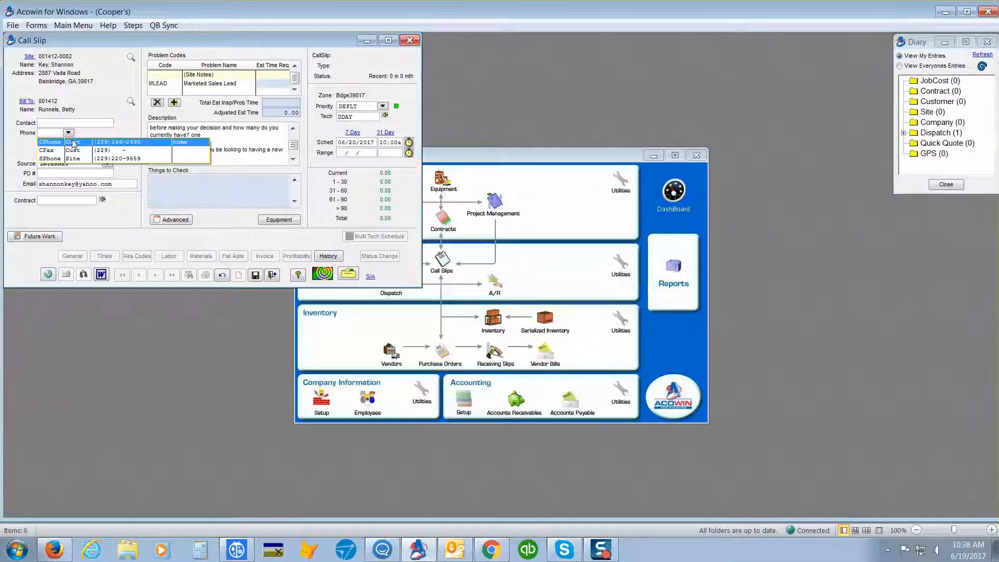
pyautogui.click(75, 158)
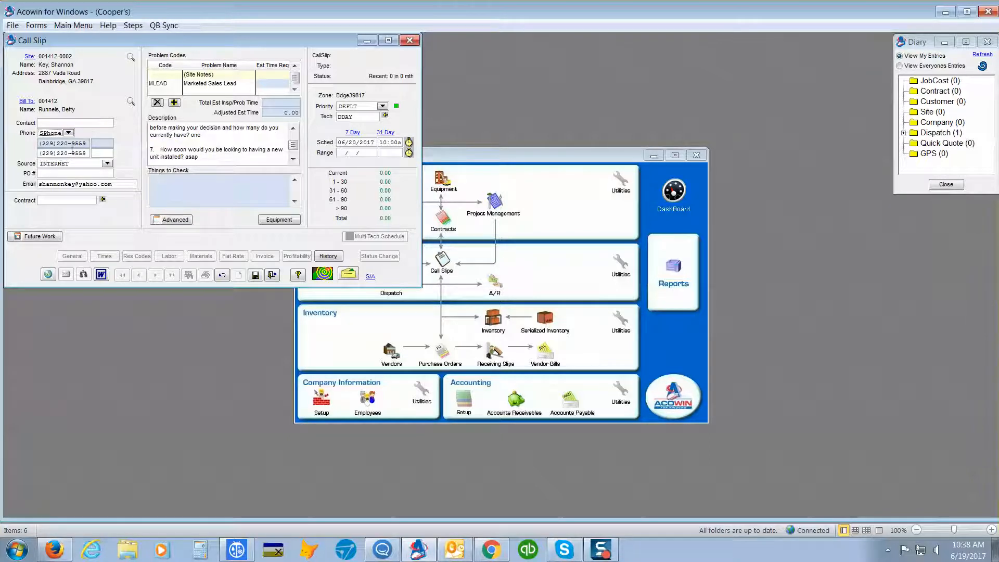
pyautogui.click(68, 133)
pyautogui.click(70, 141)
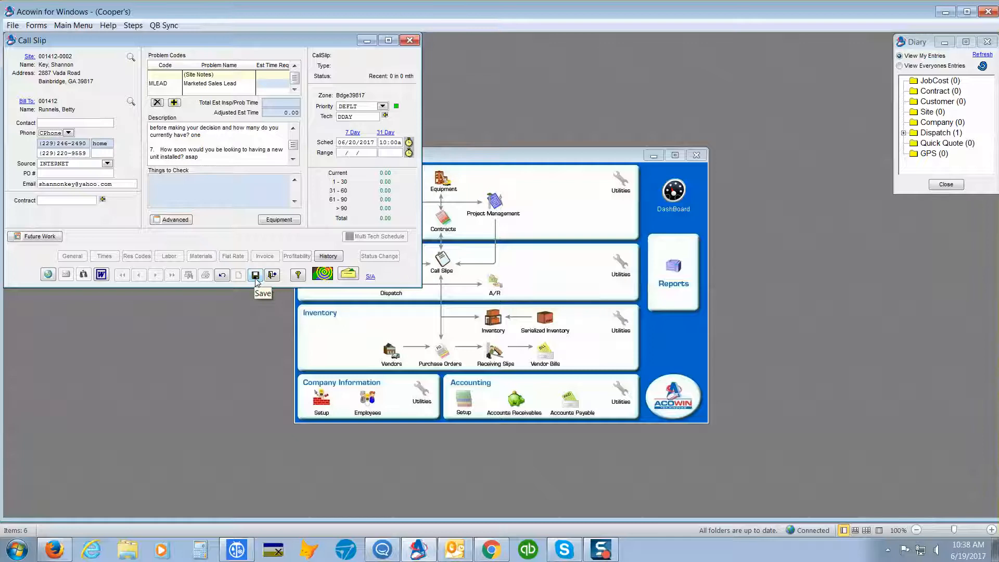
pyautogui.click(222, 277)
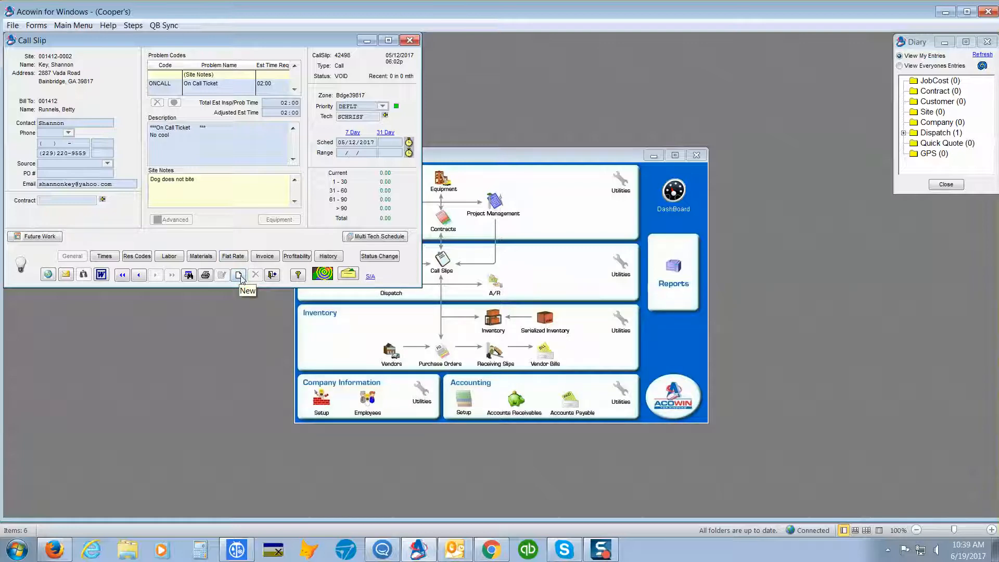
# - Start a new call slip for the same site and add the TLEAD (Tech Lead) problem code
pyautogui.click(239, 275)
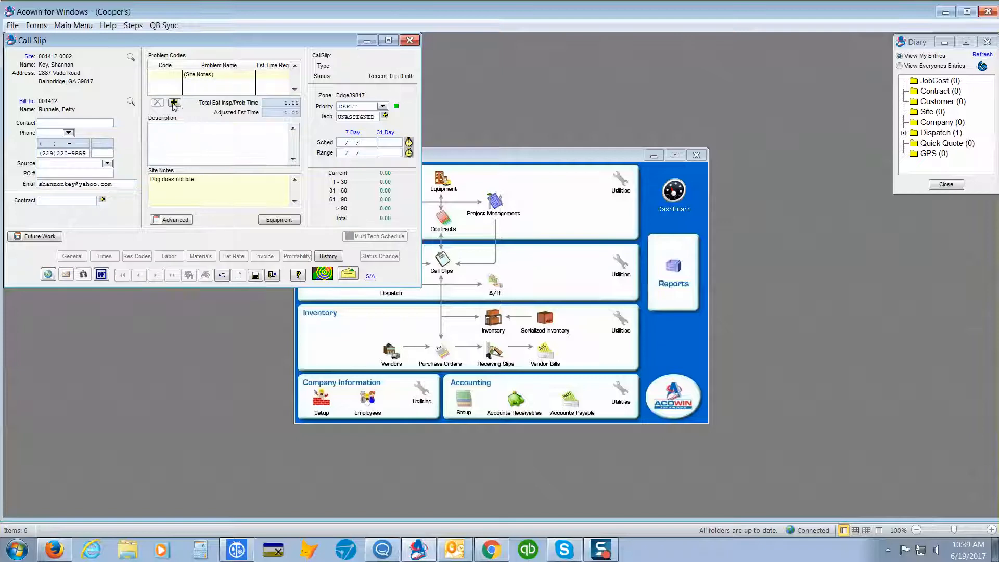
pyautogui.click(175, 103)
pyautogui.write('TLEAD')
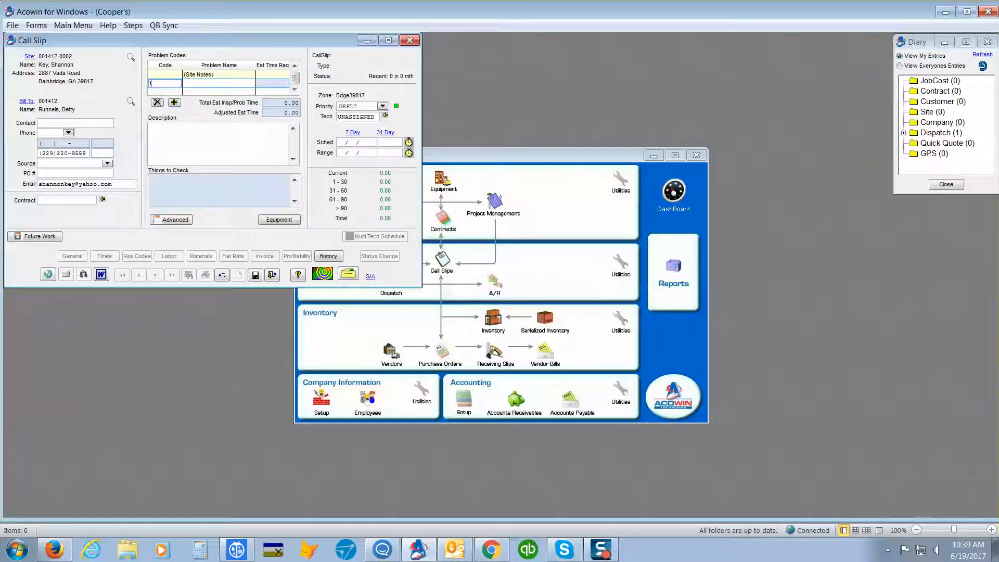
pyautogui.press('Return')
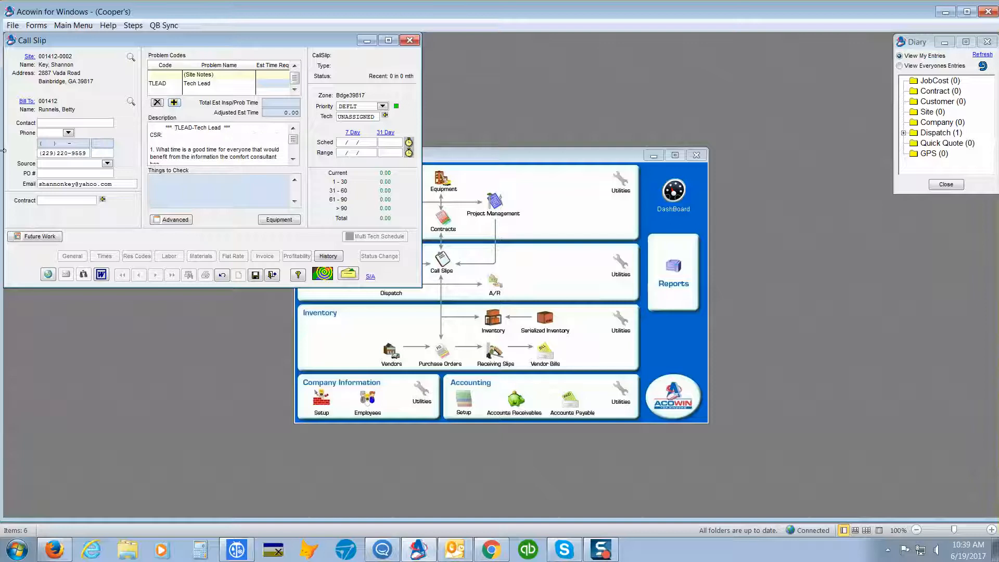
# - Enter "smk" on the description's CSR line and review the questions on appointment time and financing
pyautogui.click(177, 135)
pyautogui.write('smk')
pyautogui.scroll(-1, 286, 158)
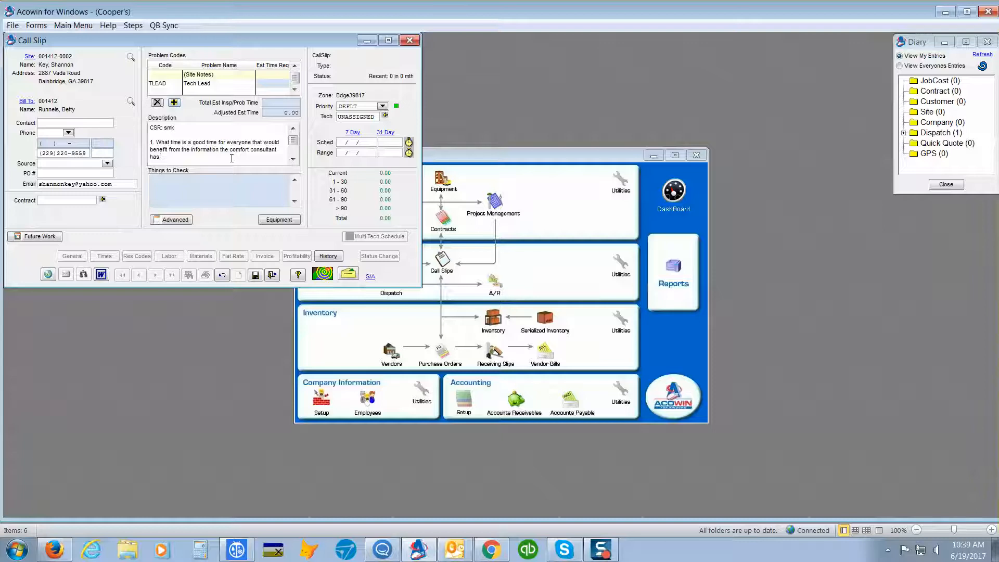
pyautogui.scroll(-1, 232, 158)
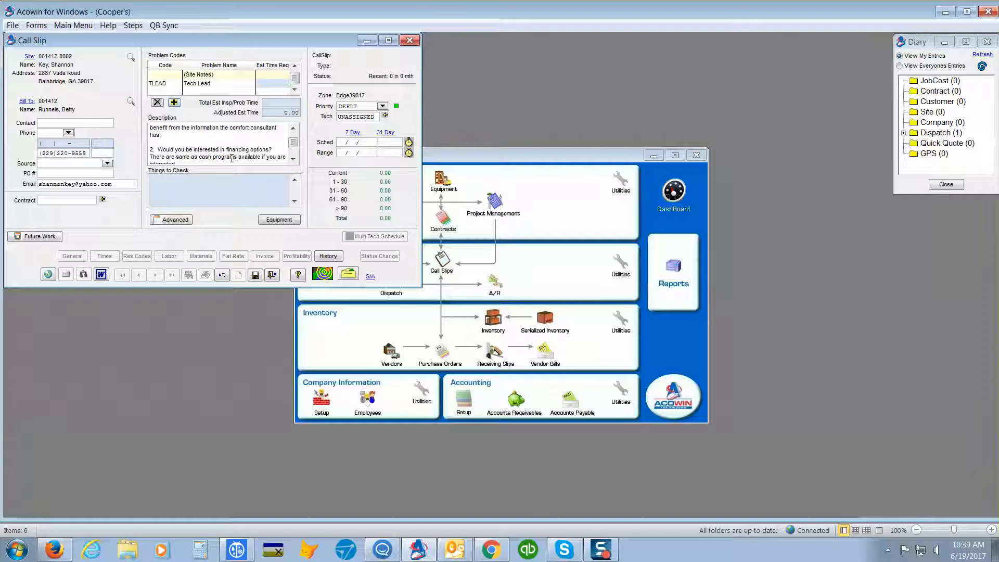
pyautogui.scroll(-1, 232, 158)
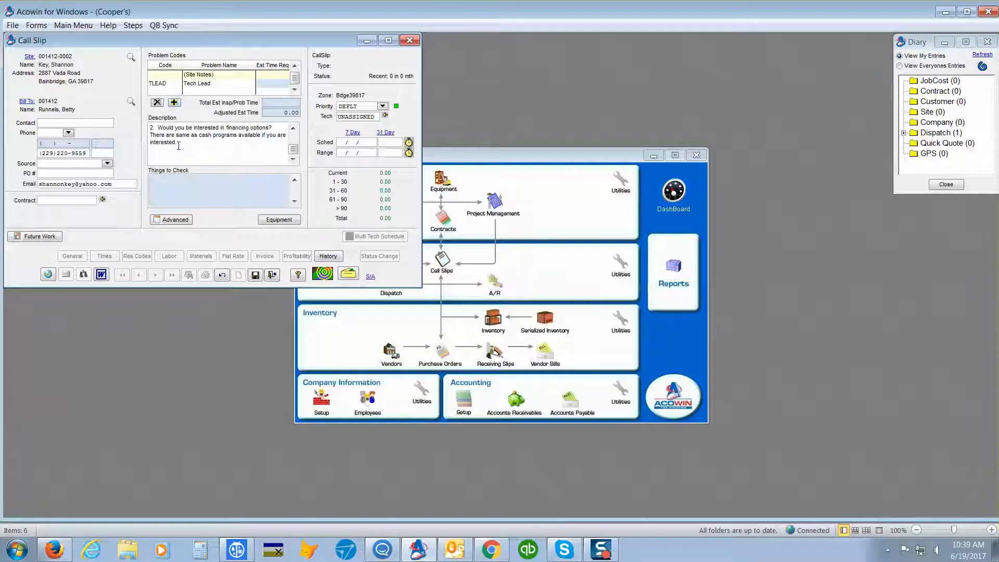
# - Set the call slip's source to the Z-prefixed employee code that matches the site customer's name
pyautogui.click(108, 164)
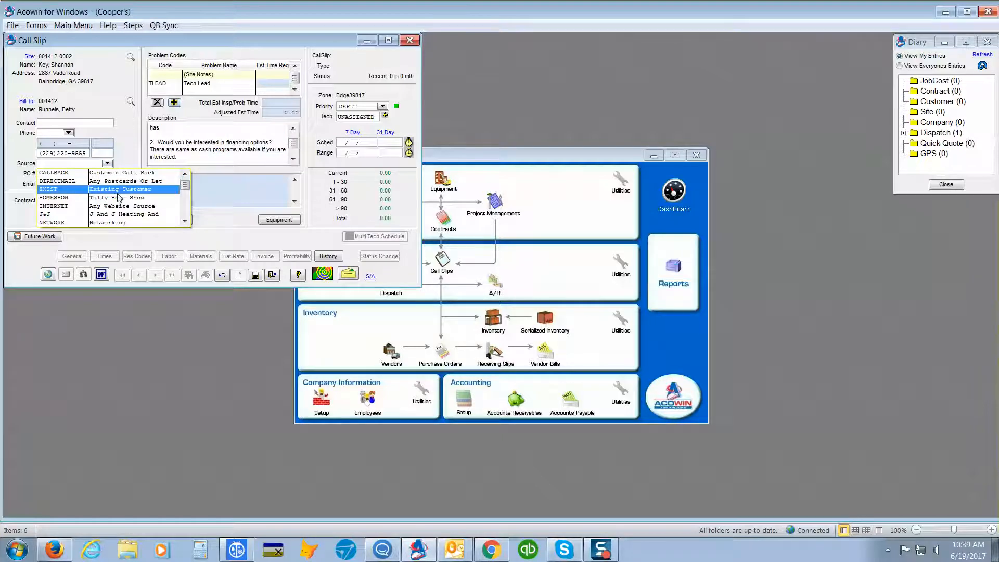
pyautogui.press('z')
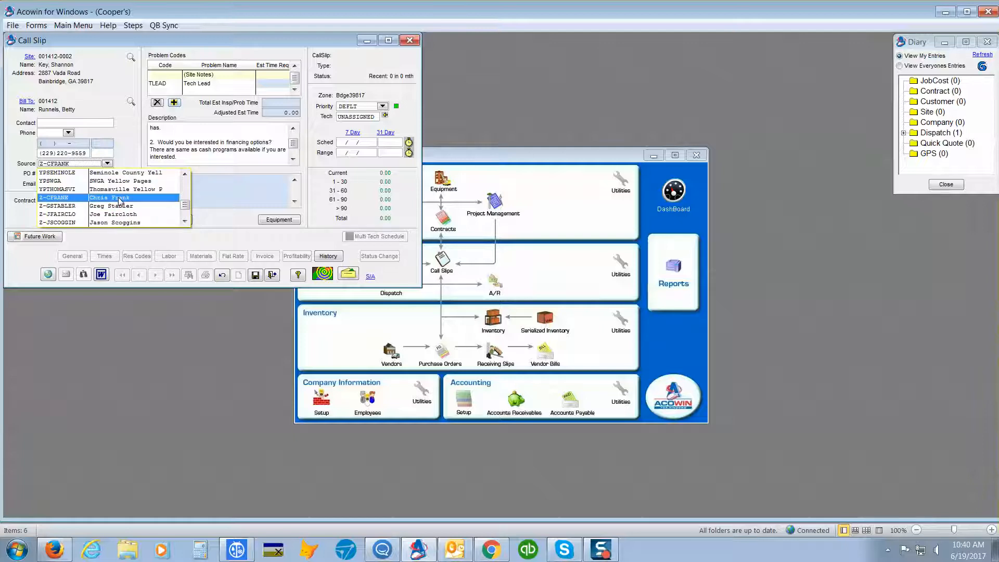
pyautogui.click(185, 222)
pyautogui.click(185, 222)
pyautogui.click(185, 221)
pyautogui.click(186, 221)
pyautogui.click(185, 222)
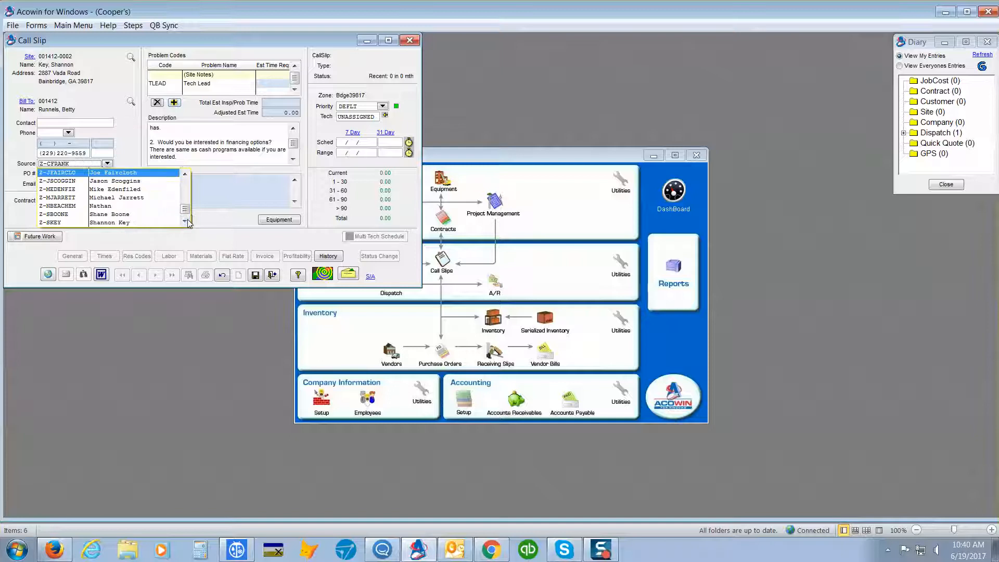
pyautogui.click(186, 222)
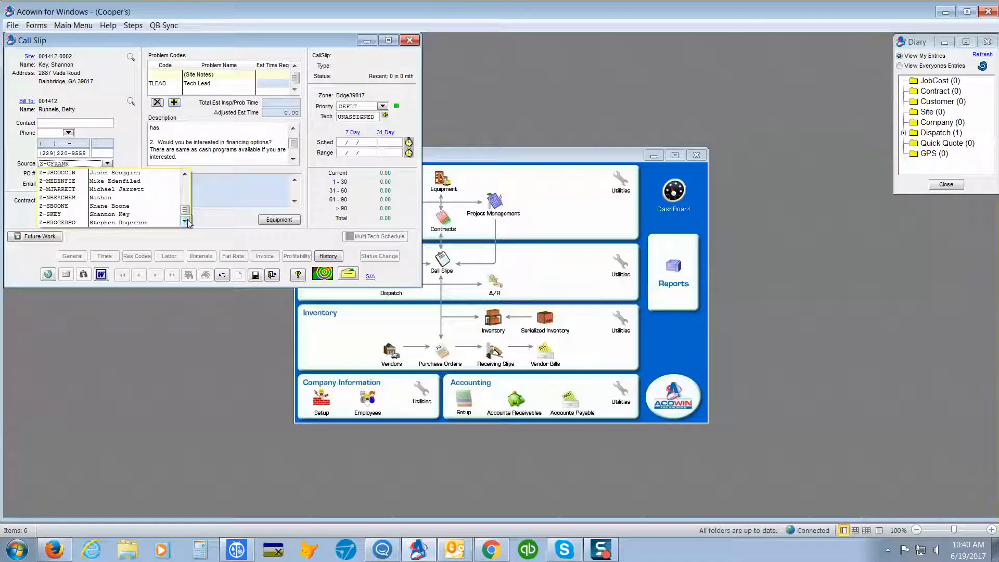
pyautogui.click(145, 214)
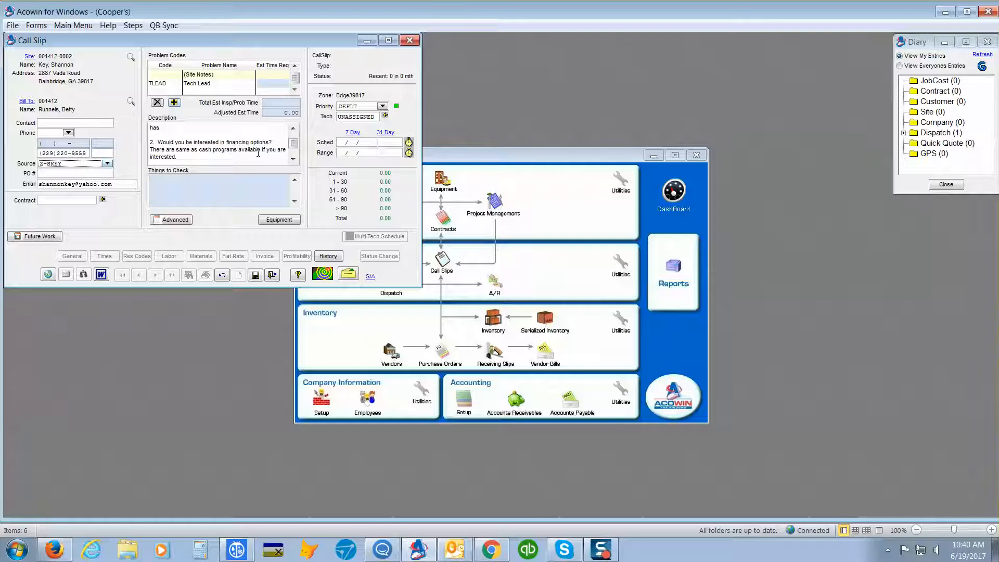
# - Assign the tech lead call slip to the technician found by filtering the tech list for "cha"
pyautogui.click(385, 115)
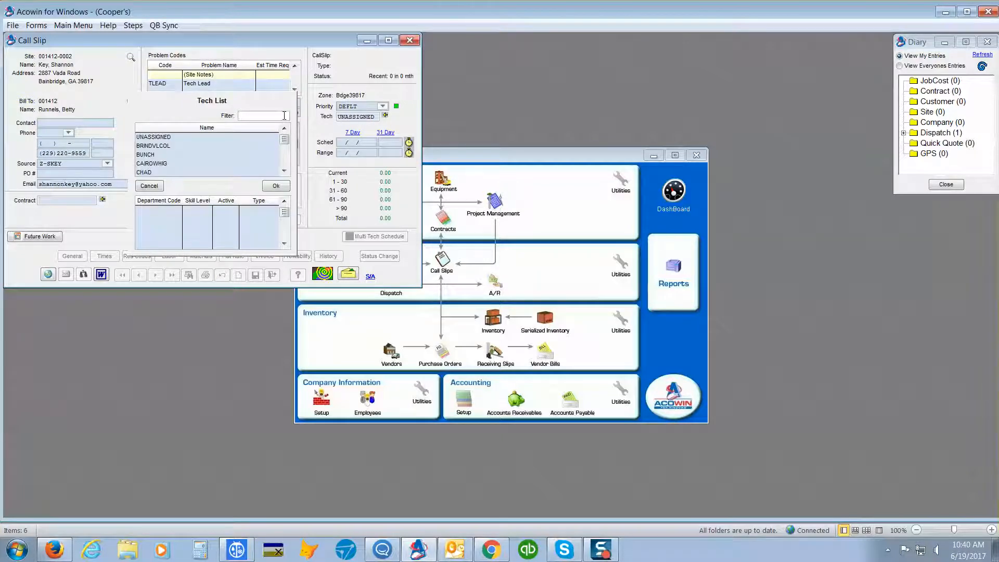
pyautogui.click(284, 115)
pyautogui.write('cha')
pyautogui.press('Return')
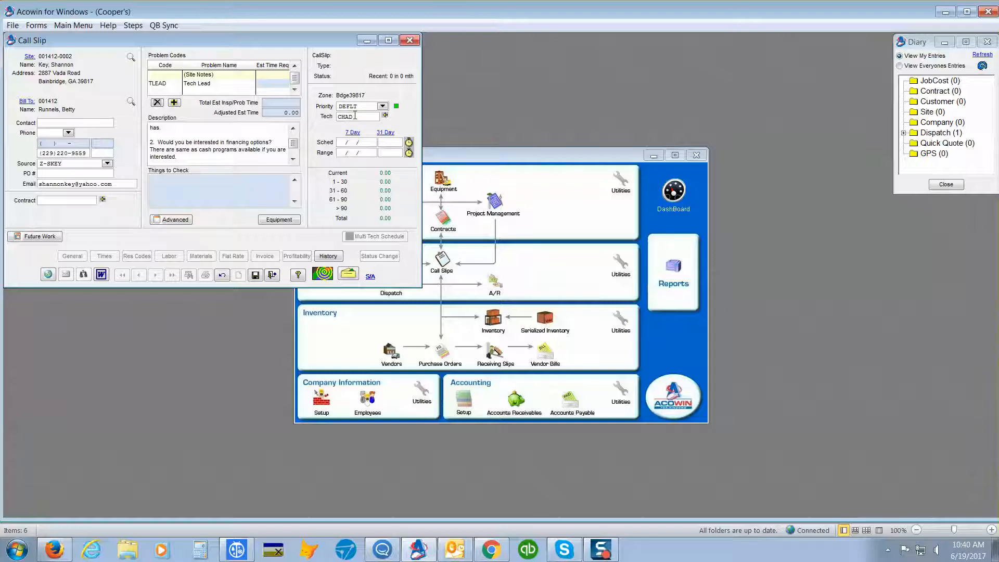
# - Schedule the tech lead call slip for 06/20/2017 at 10.00 using the monthly schedule
pyautogui.click(384, 135)
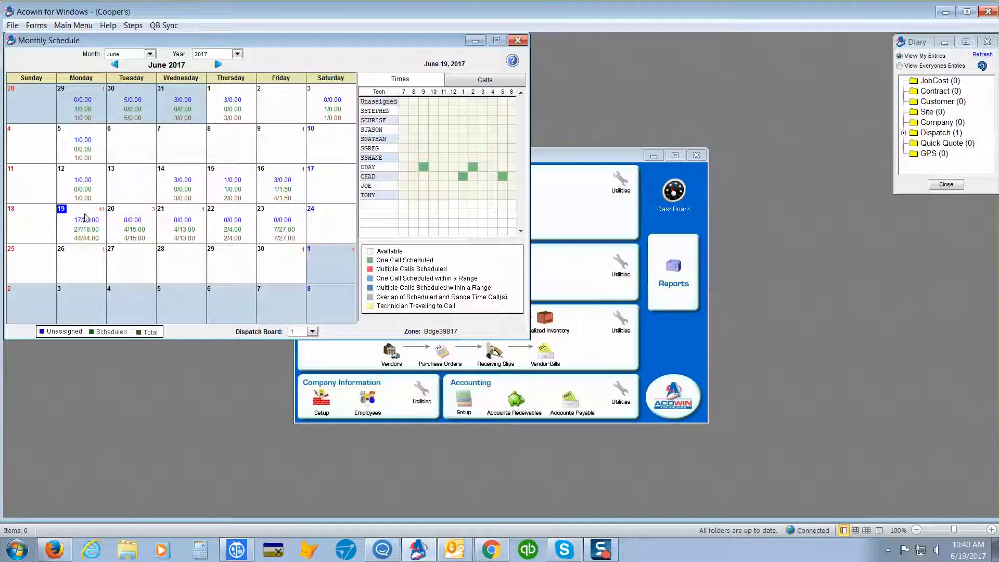
pyautogui.doubleClick(131, 217)
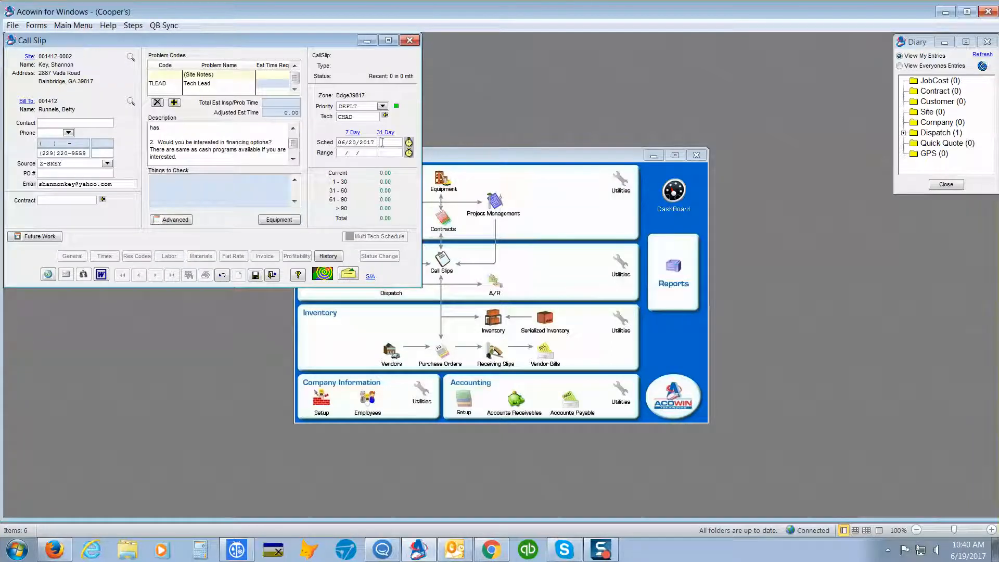
pyautogui.write('10.00')
# - Discard the unsaved tech lead call slip and close the Call Slip window
pyautogui.click(222, 276)
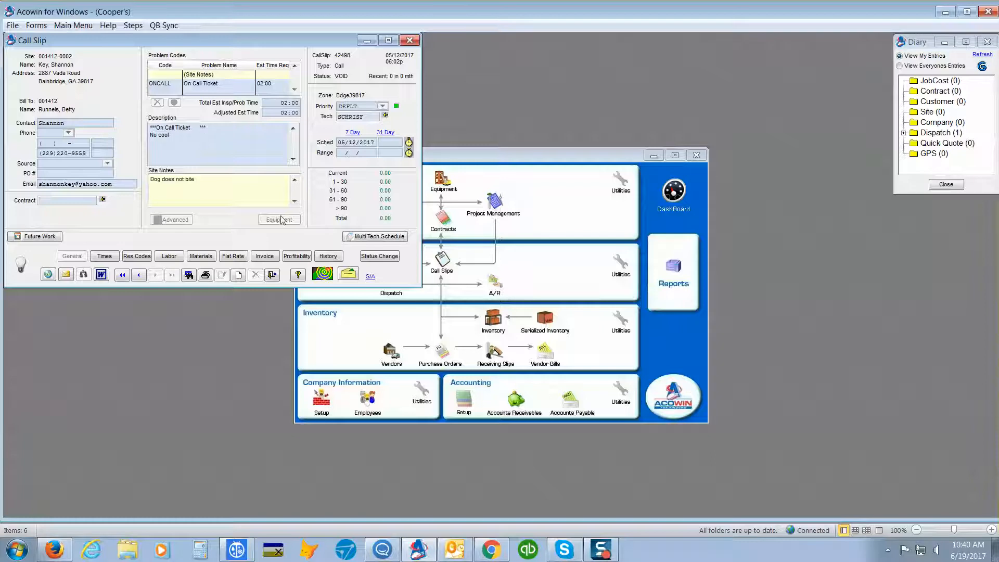
pyautogui.click(273, 276)
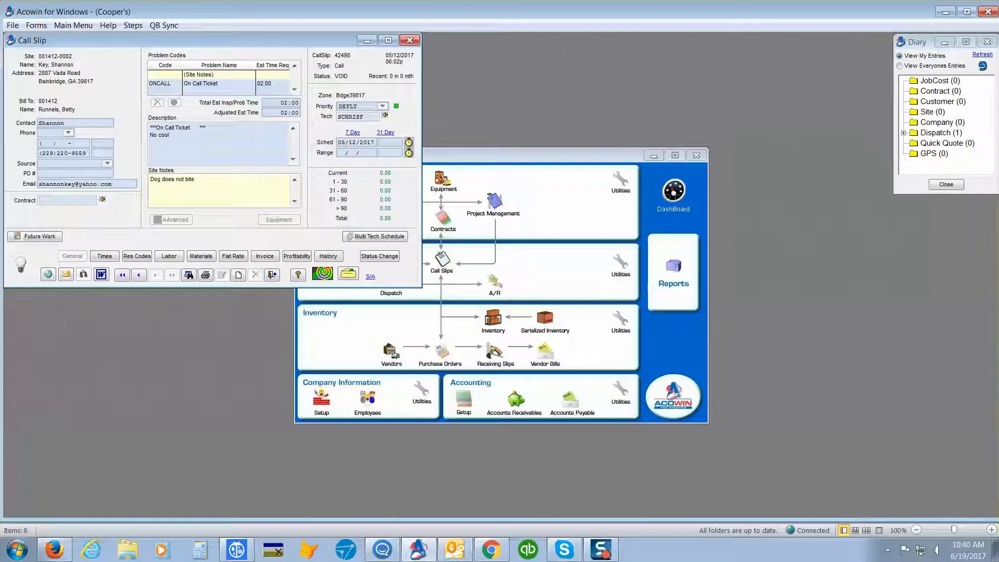